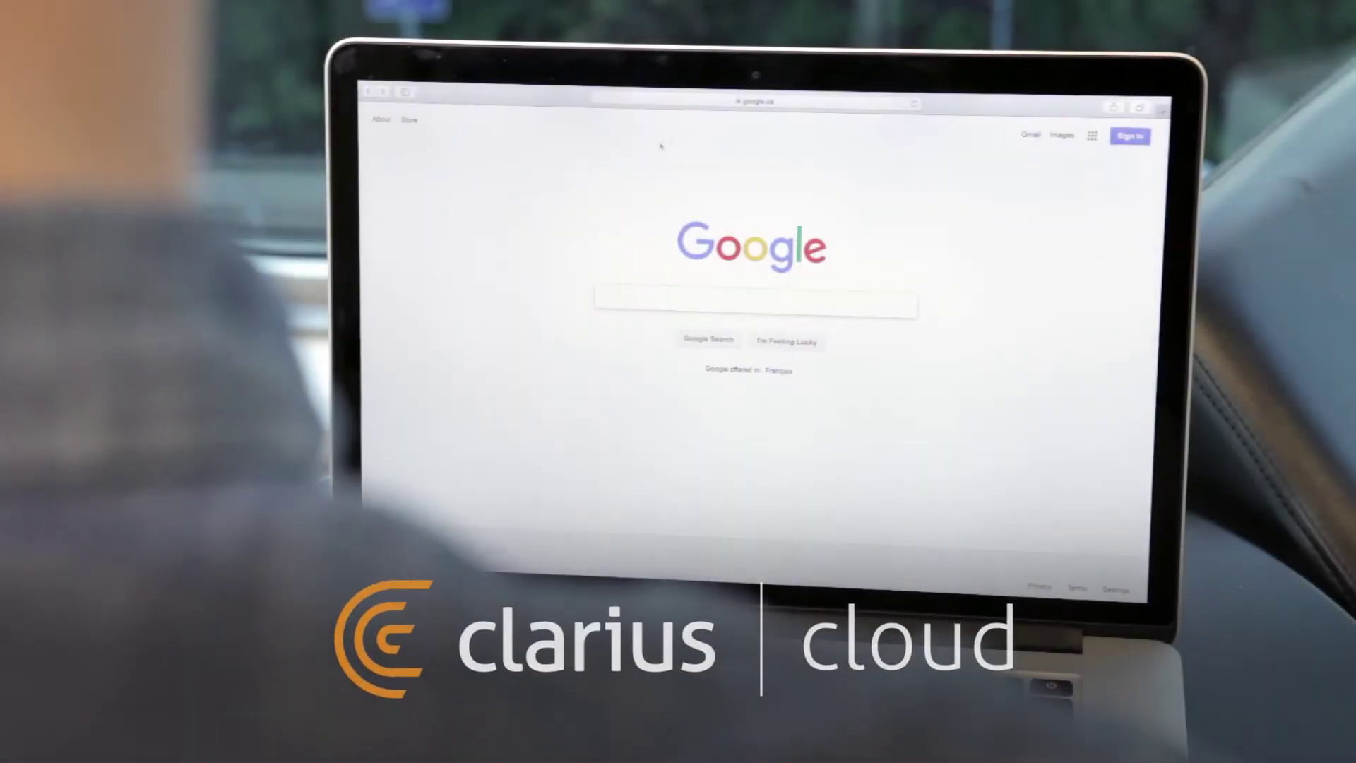
# - Load cloud.clarius.me in Safari
pyautogui.click(704, 106)
pyautogui.write('cloud.clarius.me')
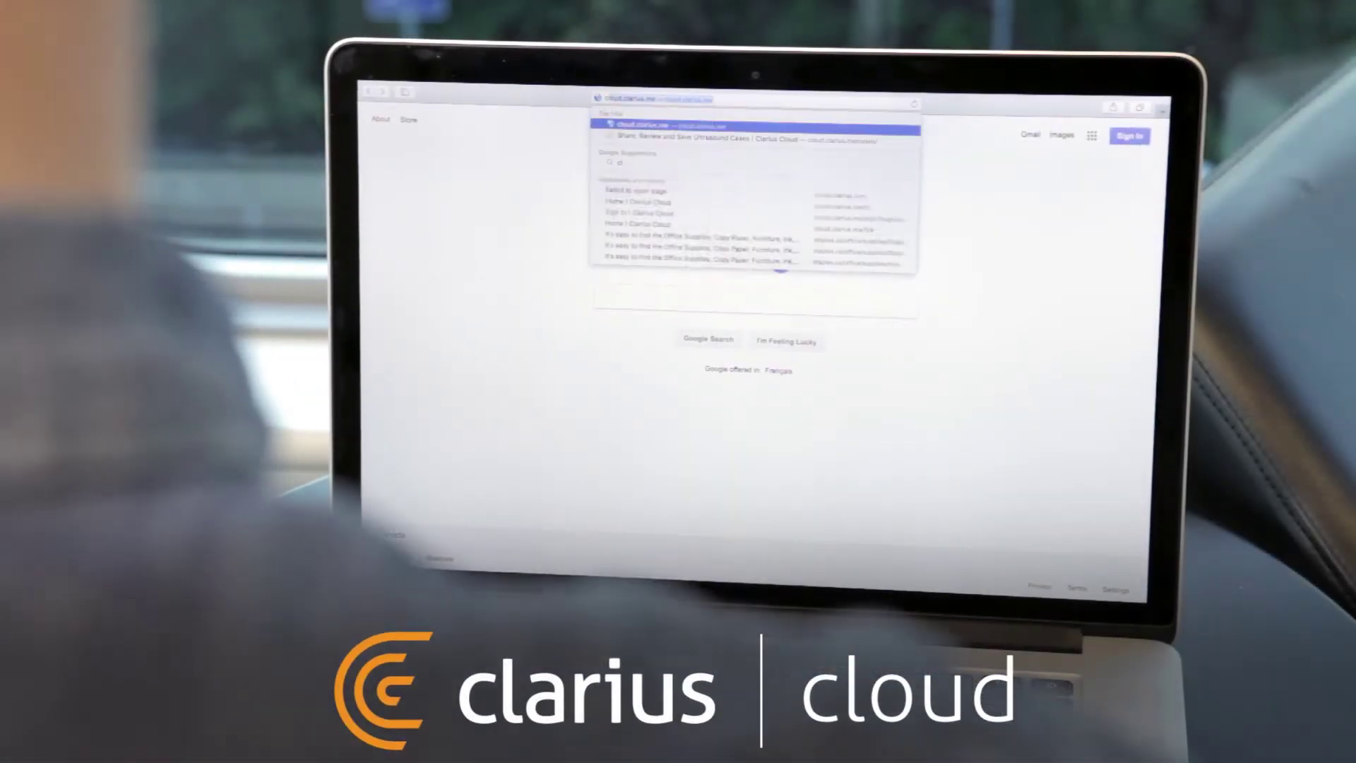
pyautogui.press('Return')
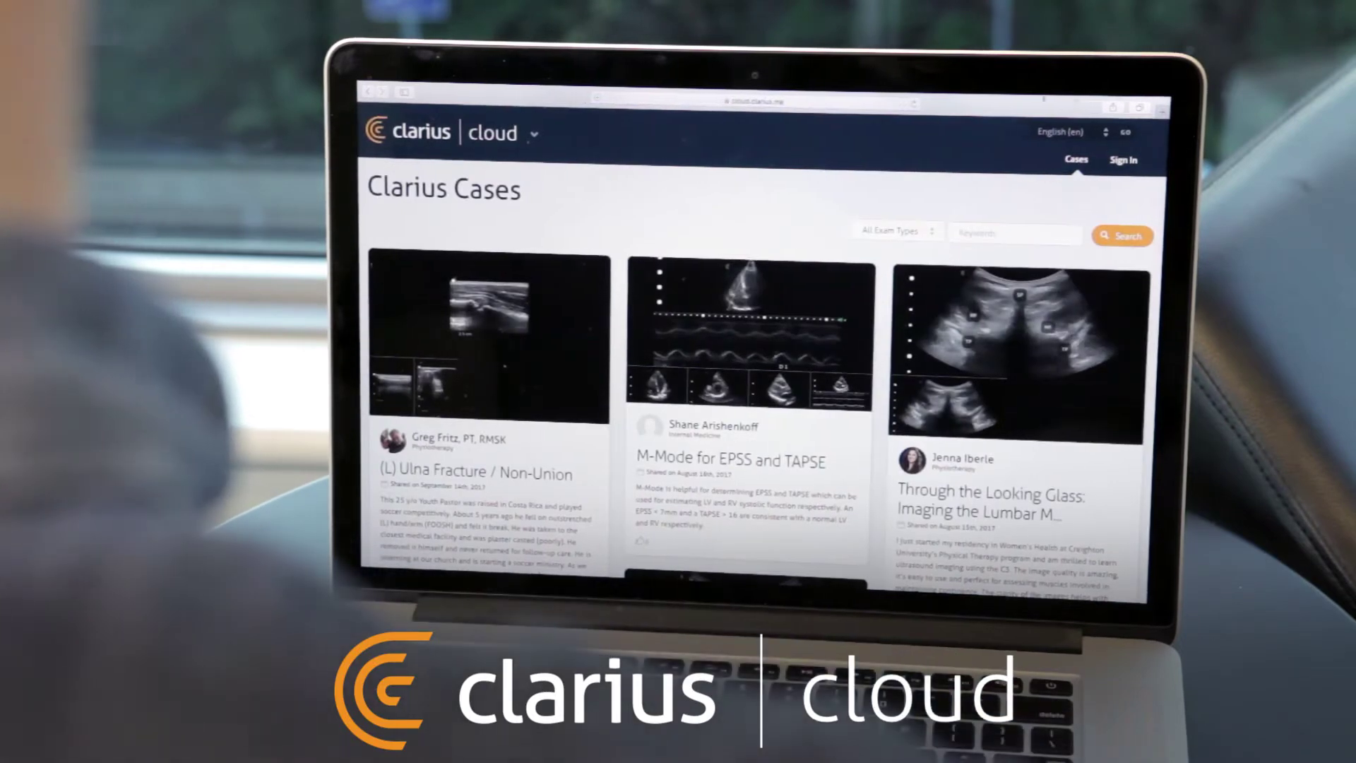
# - Sign in to Clarius Cloud with the account email and password
pyautogui.click(1129, 162)
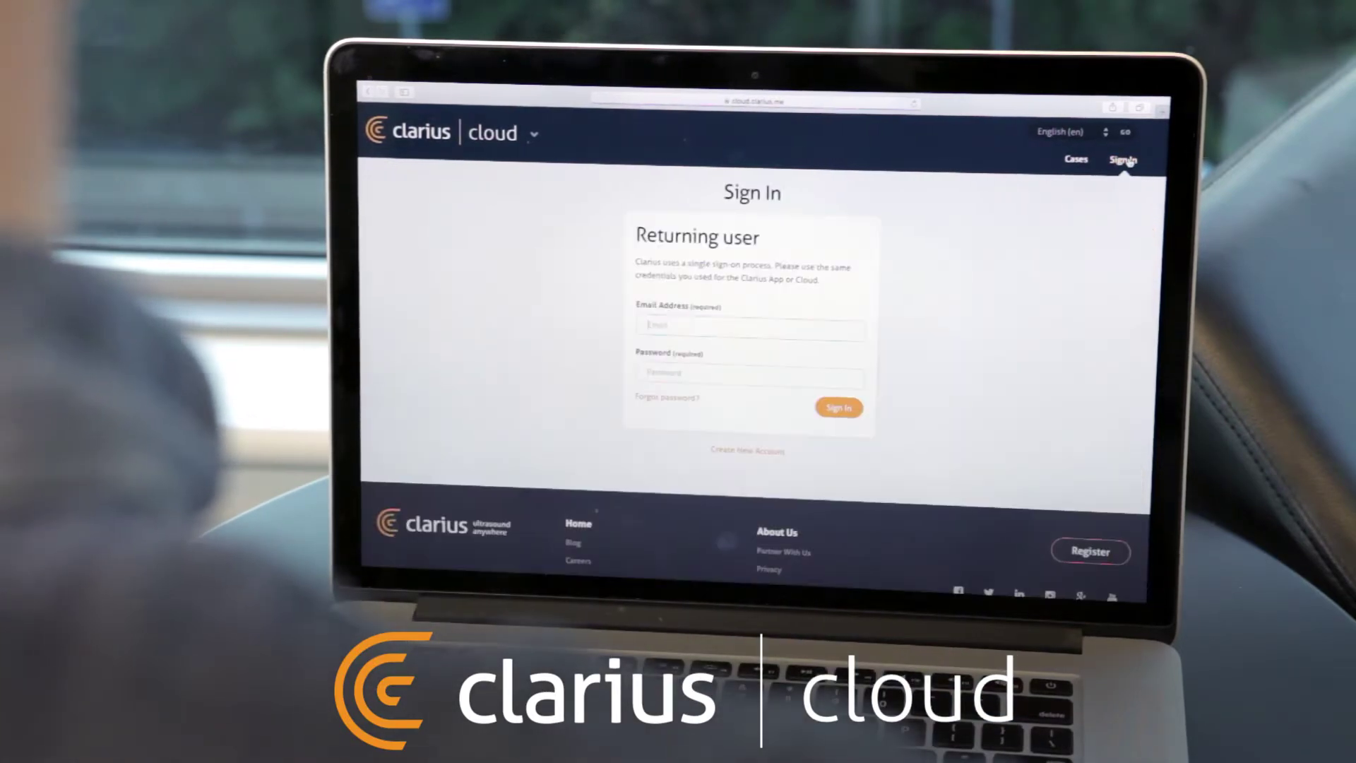
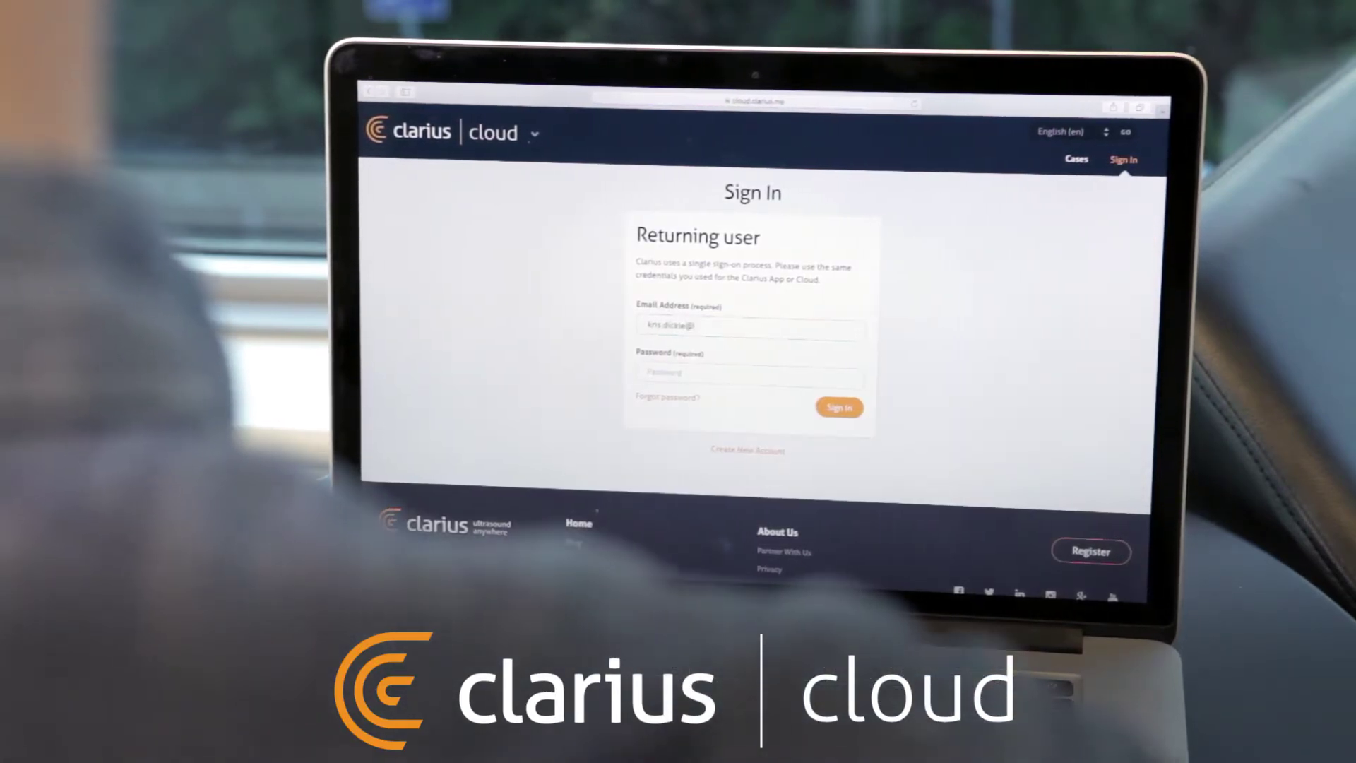
pyautogui.press('Tab')
pyautogui.write('************')
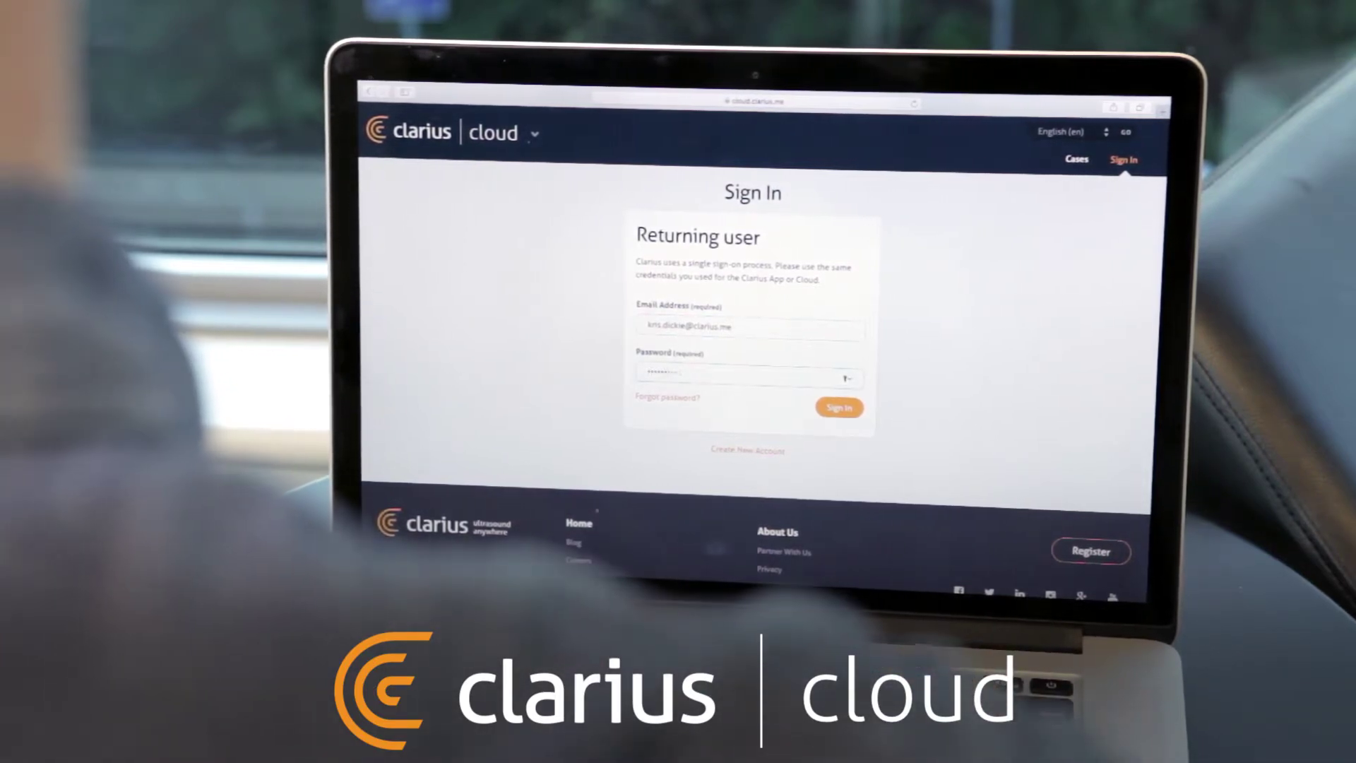
pyautogui.press('Return')
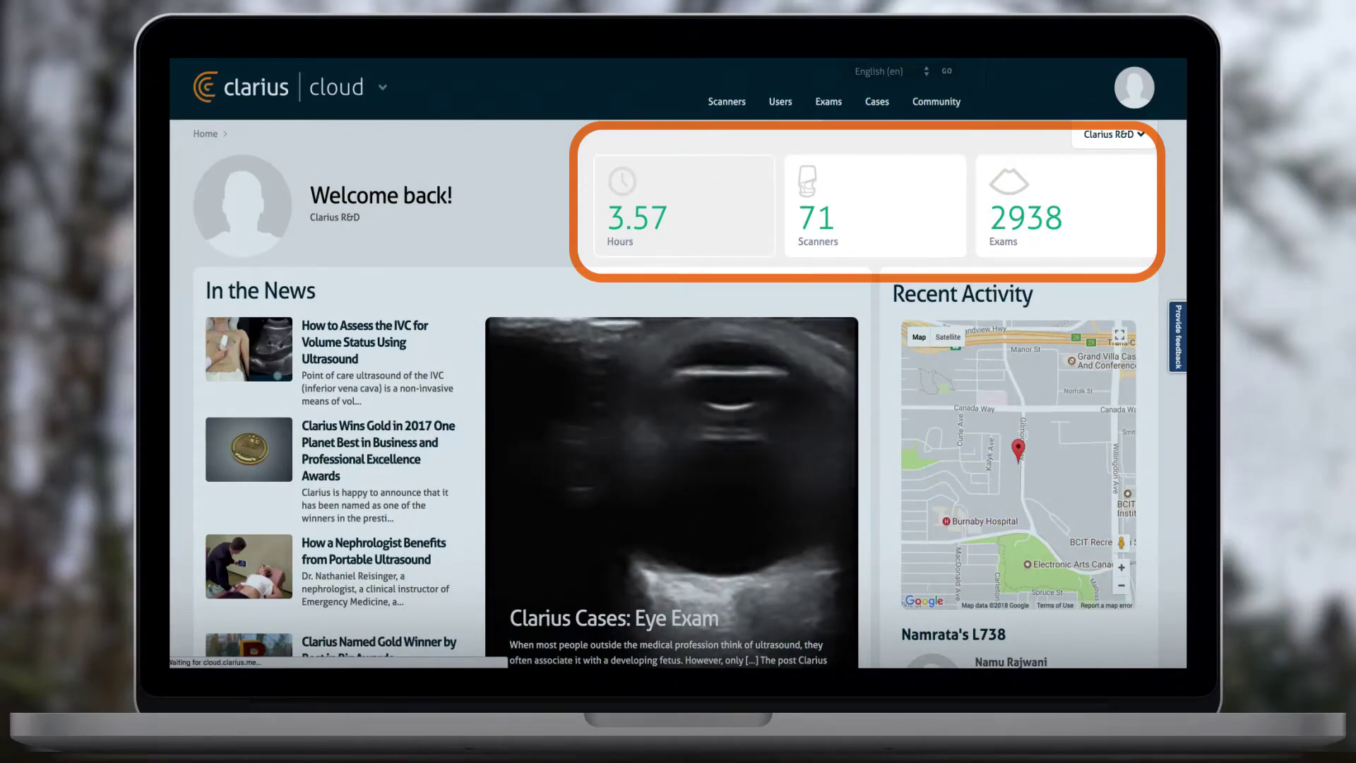
# - Go to the Exams list to reach the Dec. 21, 2017 10:04 a.m. exam
pyautogui.click(829, 103)
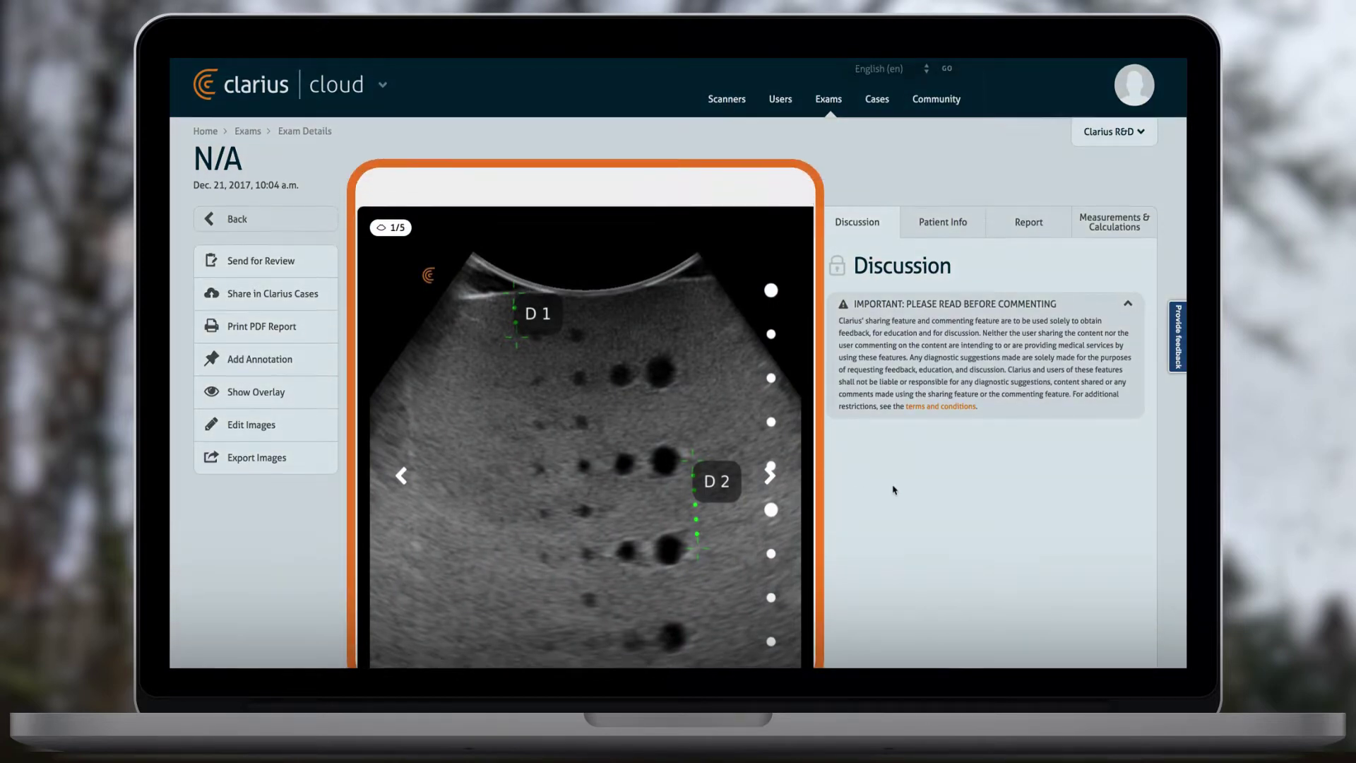
# - Review the Patient Info, Report and Measurements & Calculations tabs, then begin adding a Patient ID
pyautogui.scroll(-2, 895, 491)
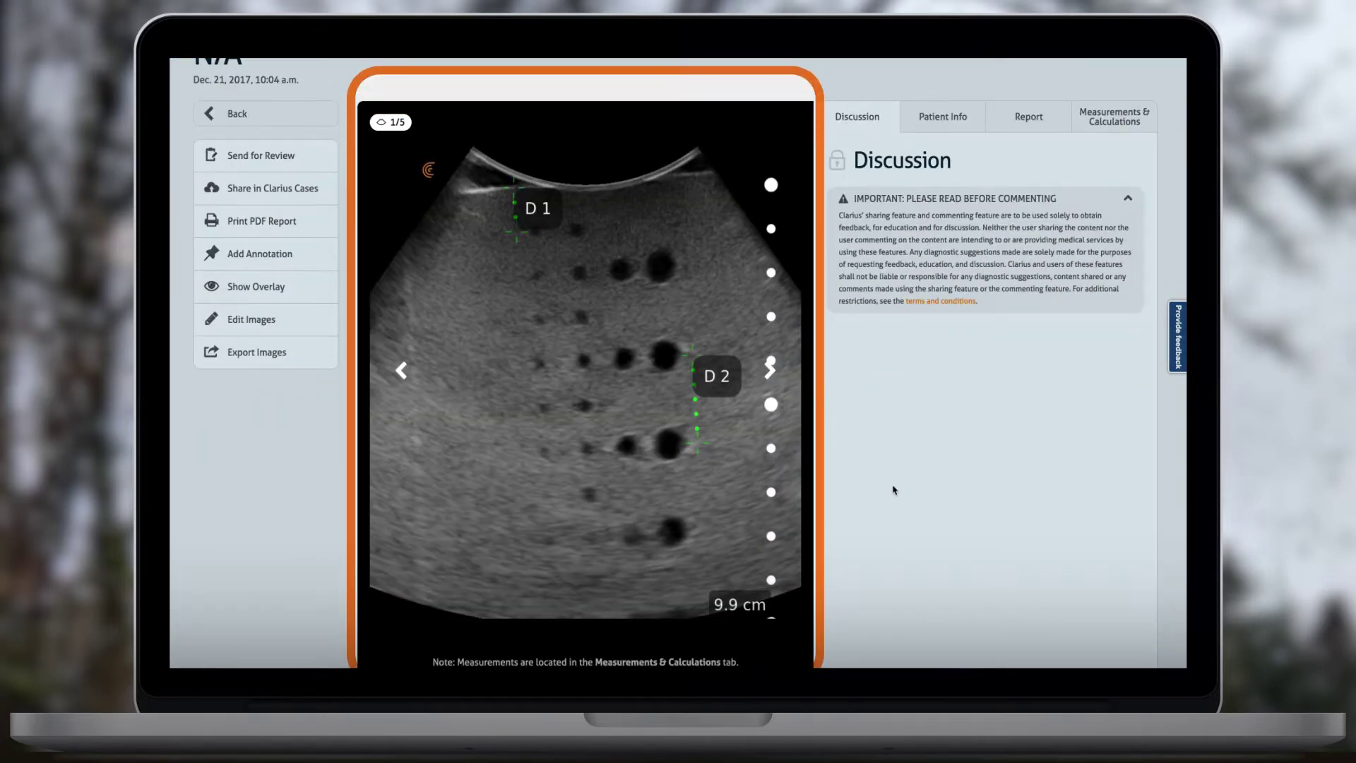
pyautogui.scroll(2, 879, 337)
pyautogui.click(955, 226)
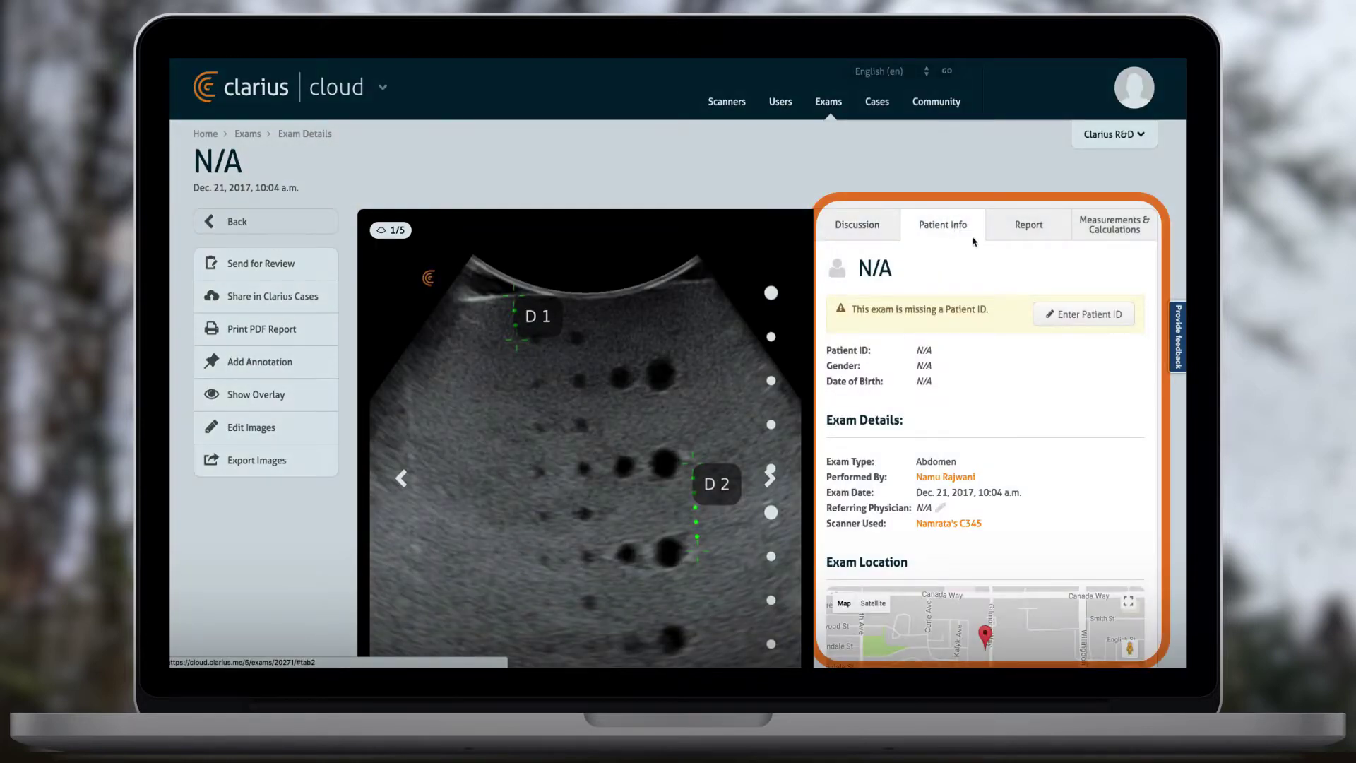
pyautogui.click(1033, 226)
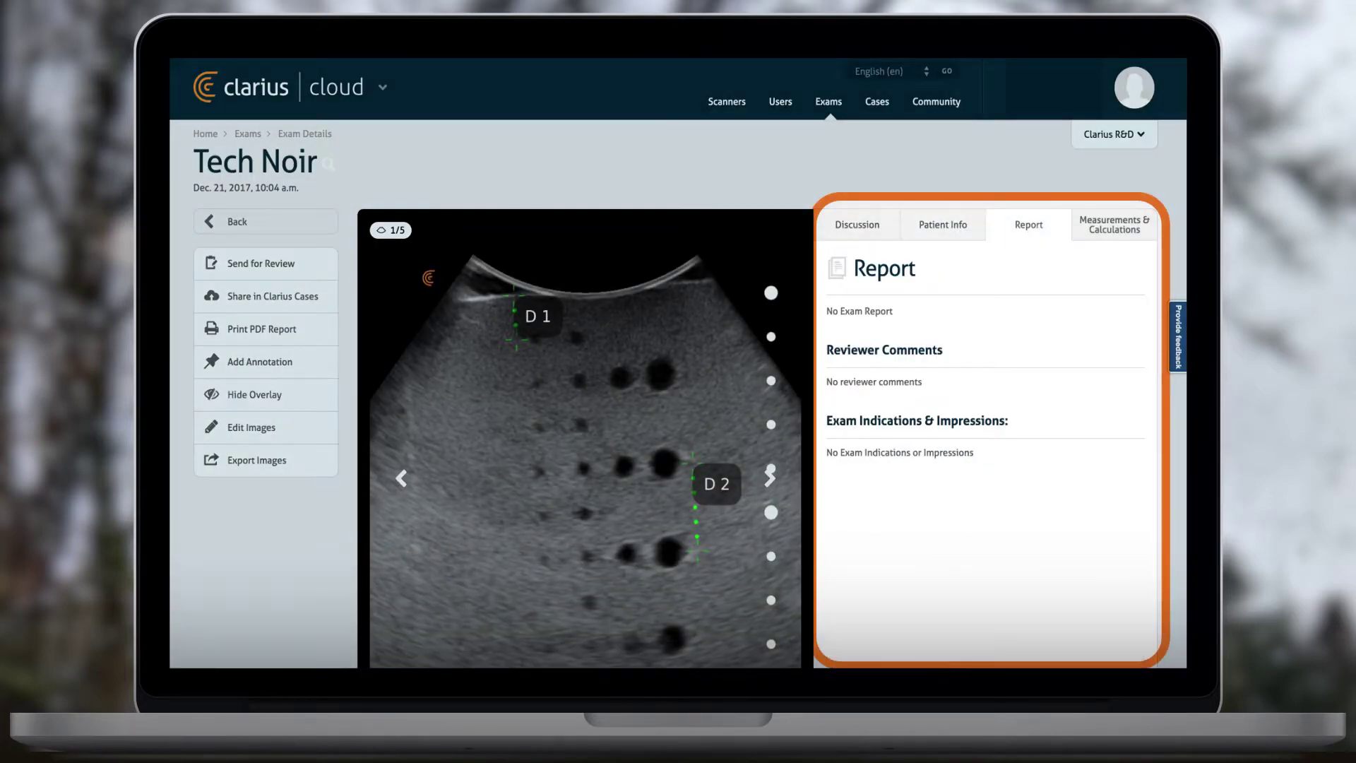
pyautogui.click(1092, 228)
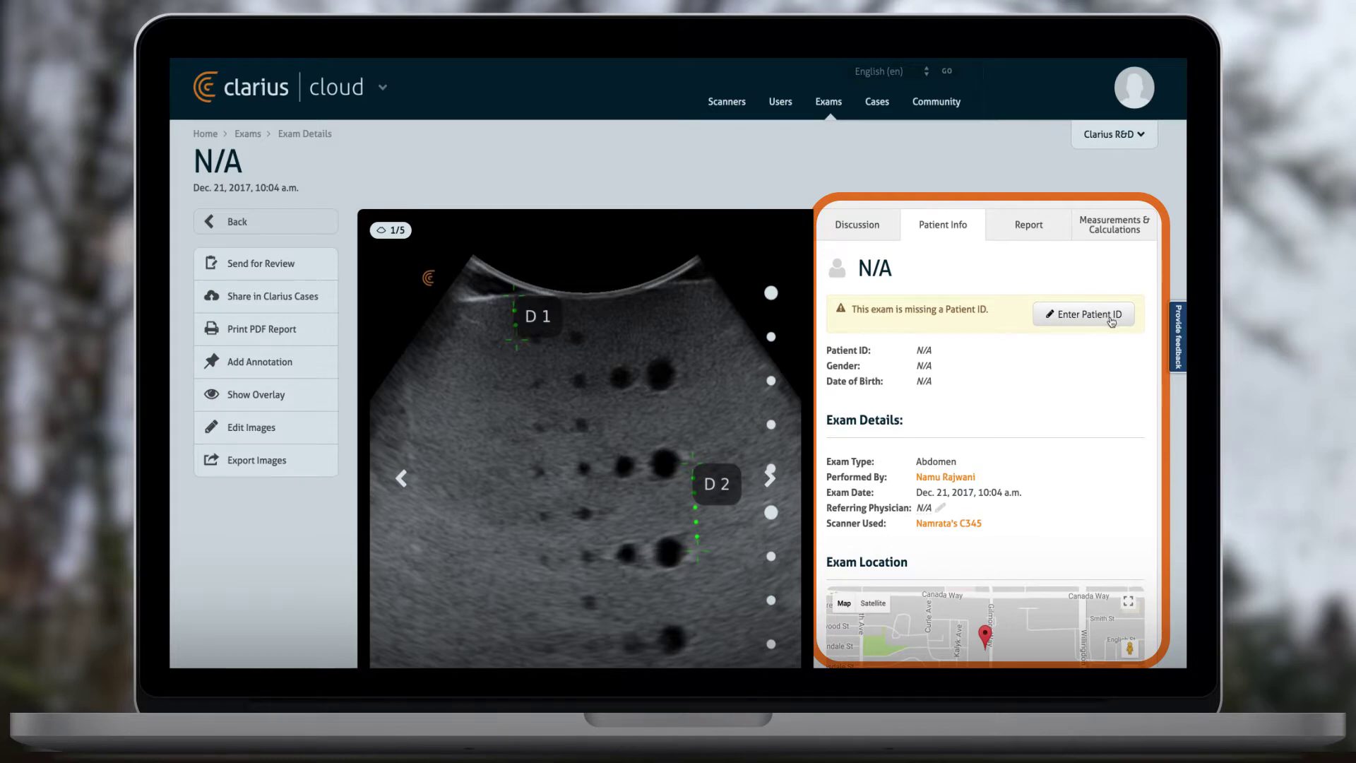
pyautogui.click(1112, 318)
# - Enter the Patient ID, select the matching patient record, save, and check the updated patient details
pyautogui.click(511, 187)
pyautogui.write('1234')
pyautogui.click(878, 242)
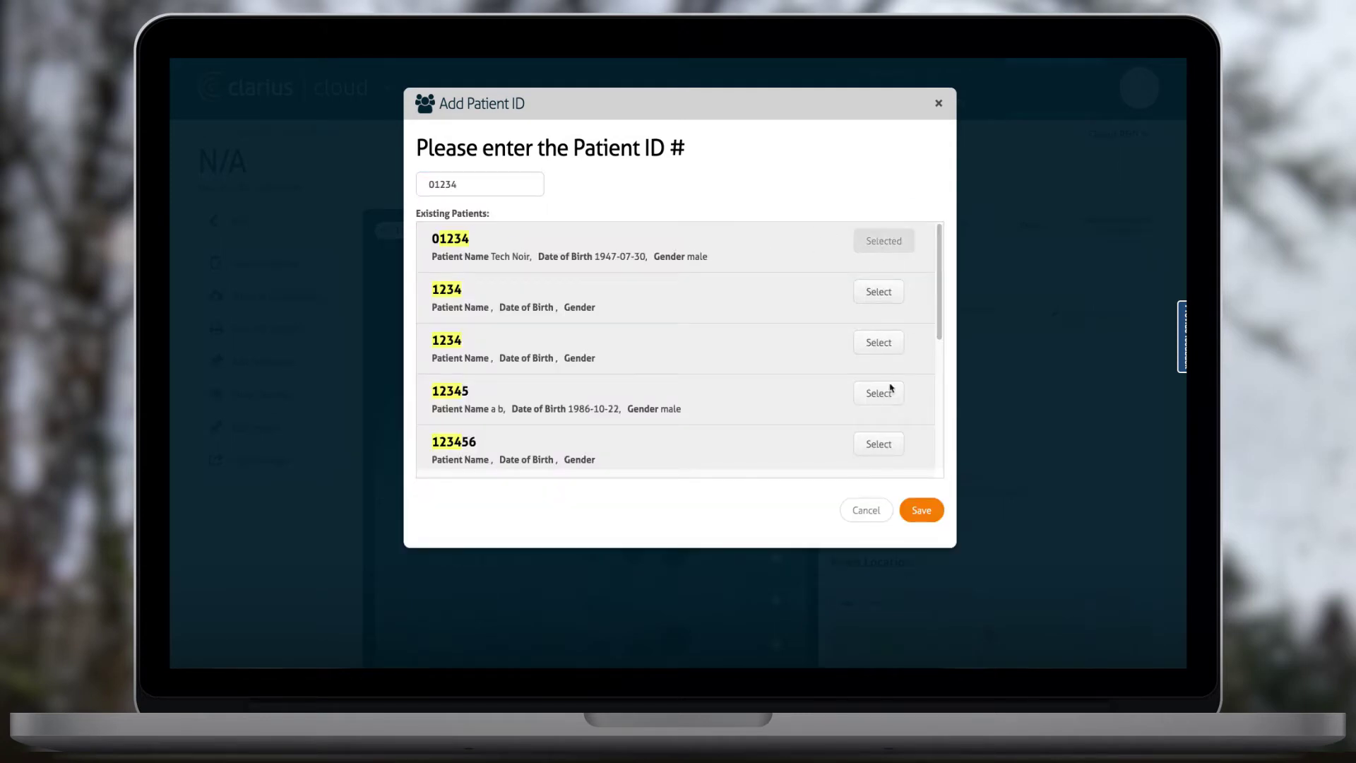
pyautogui.click(911, 512)
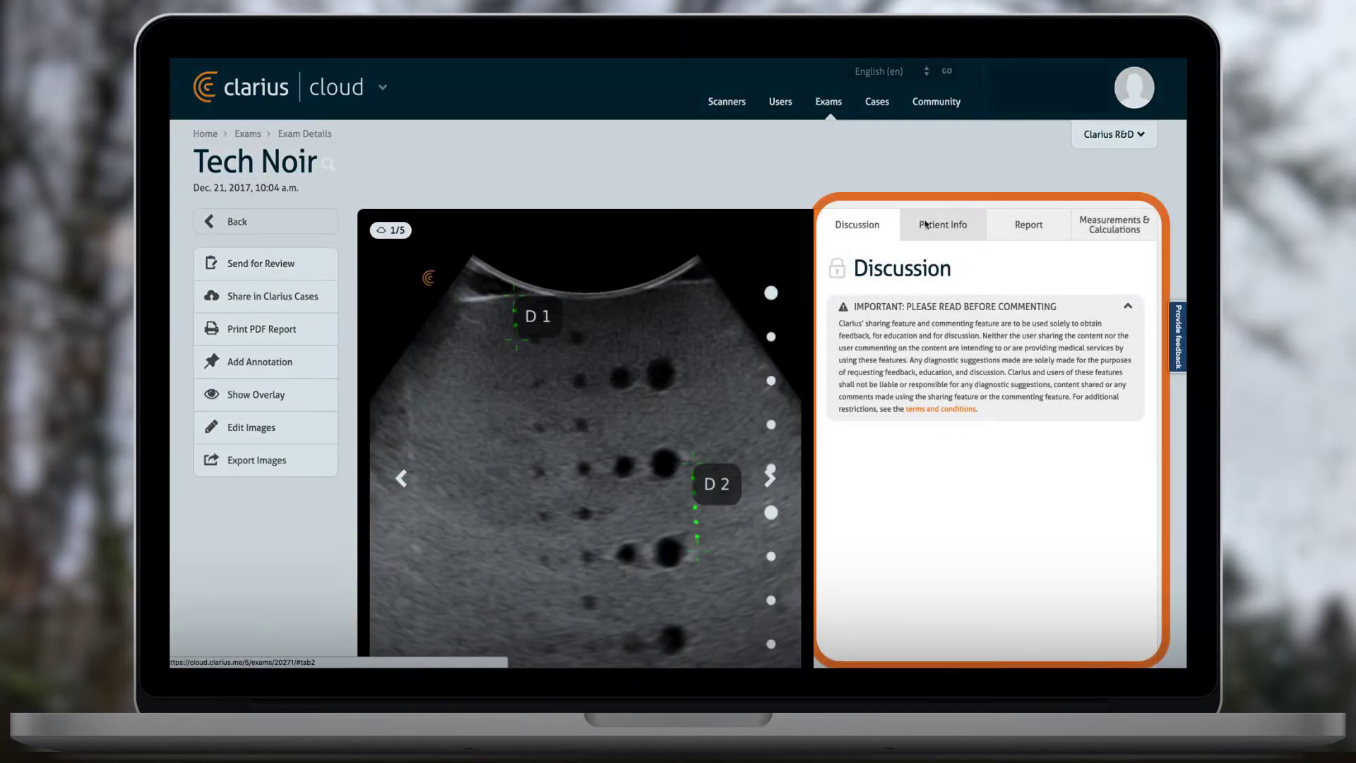
pyautogui.click(926, 225)
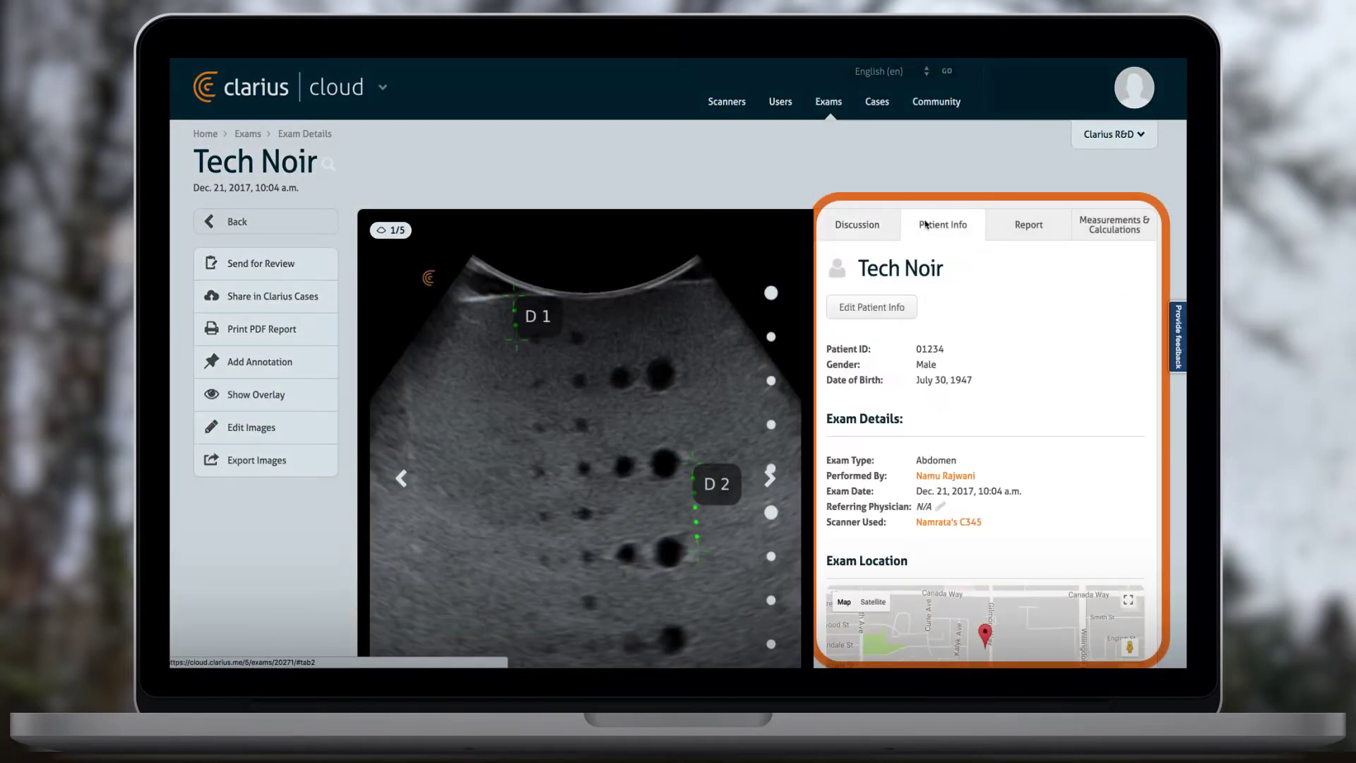
pyautogui.click(896, 311)
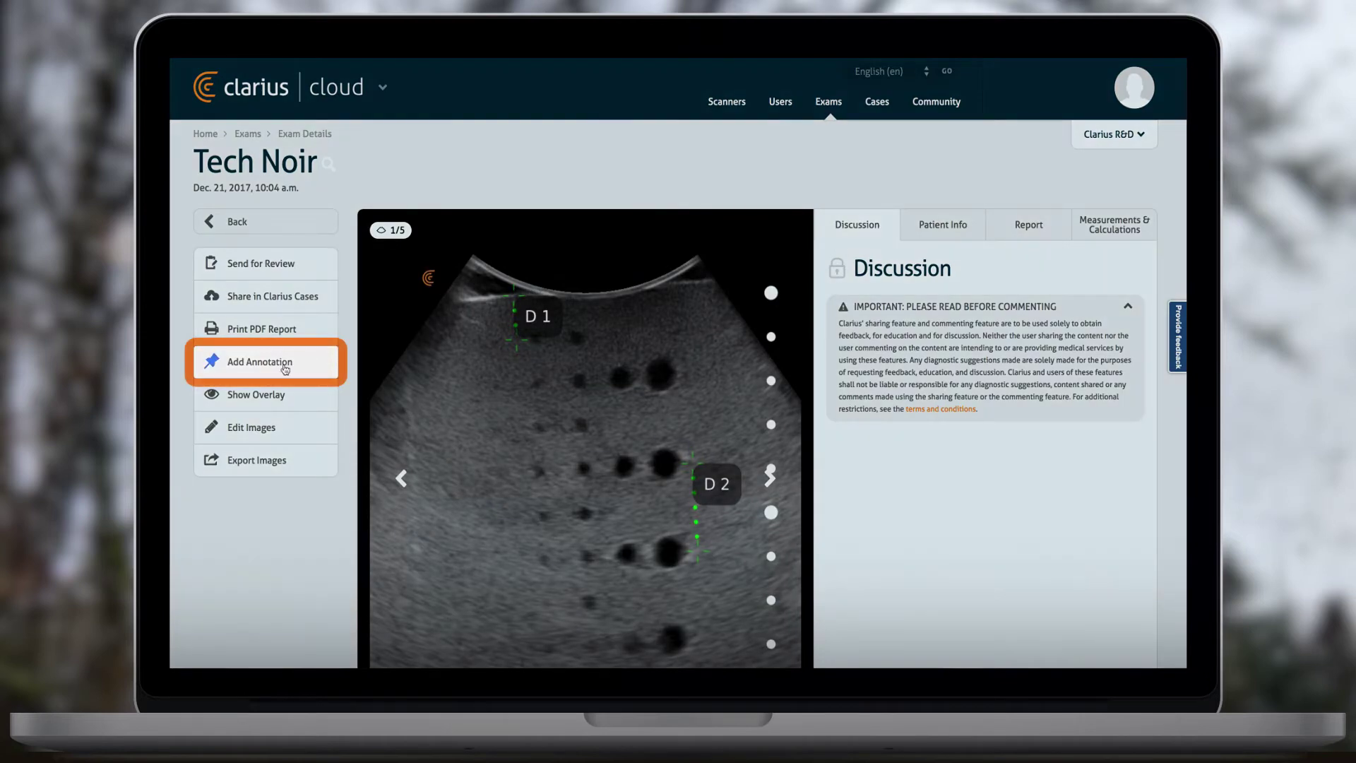
# - Add a 'TEST' text annotation with an arrow pointing at the dark circle beside D2
pyautogui.click(285, 368)
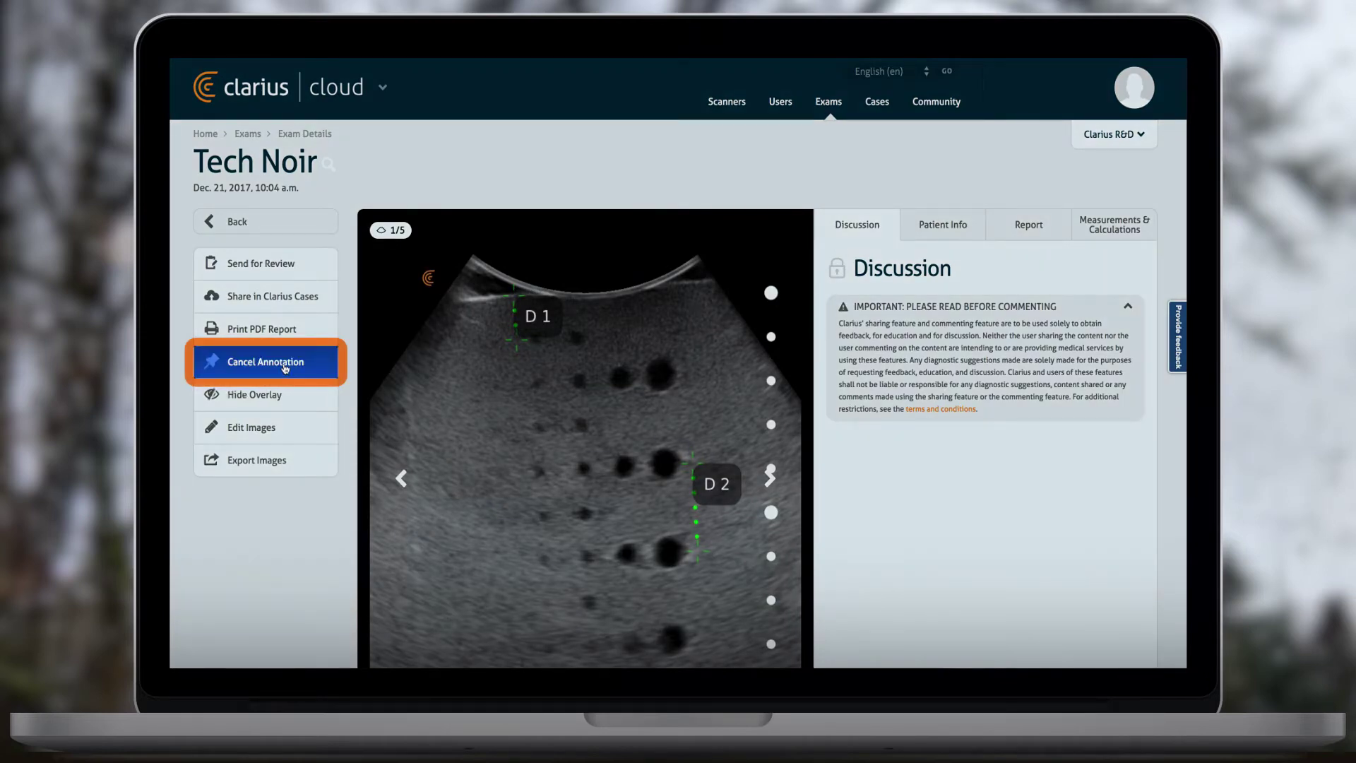
pyautogui.click(442, 428)
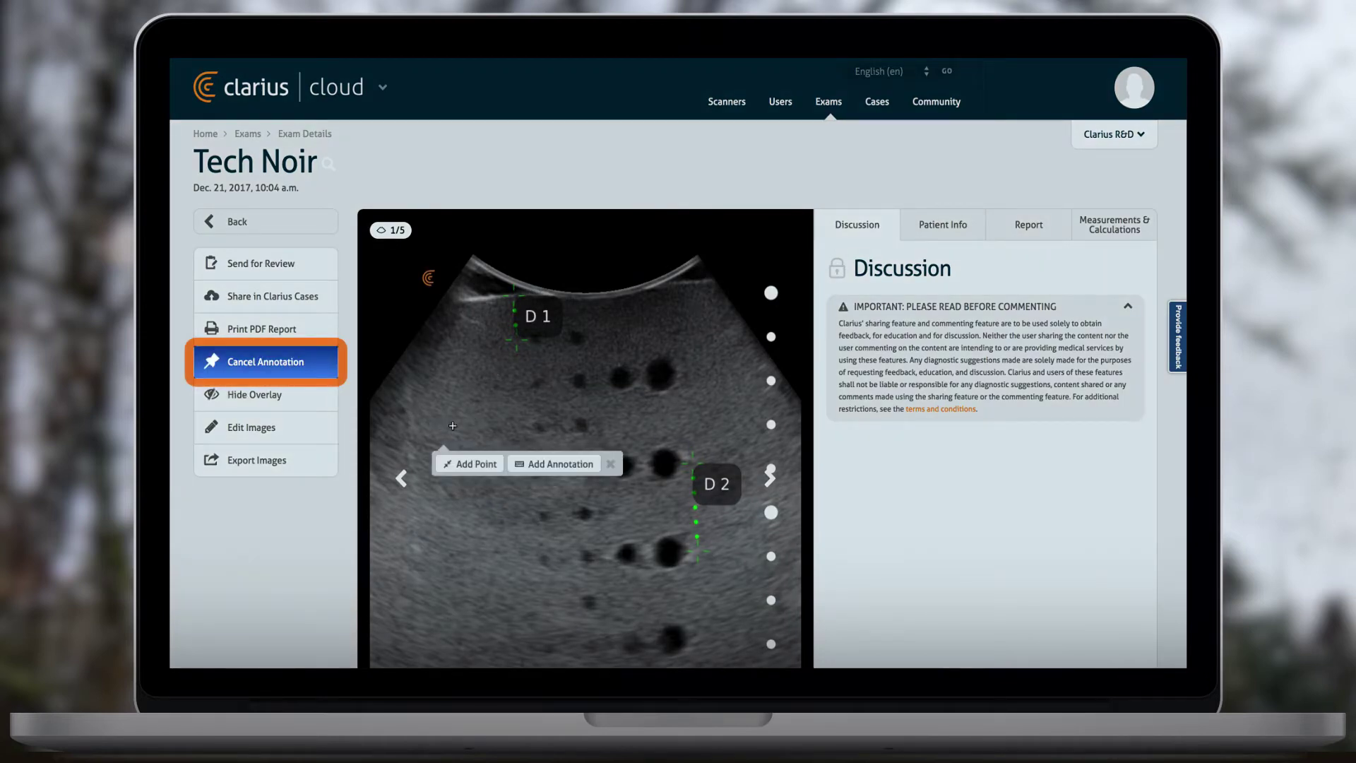
pyautogui.click(582, 464)
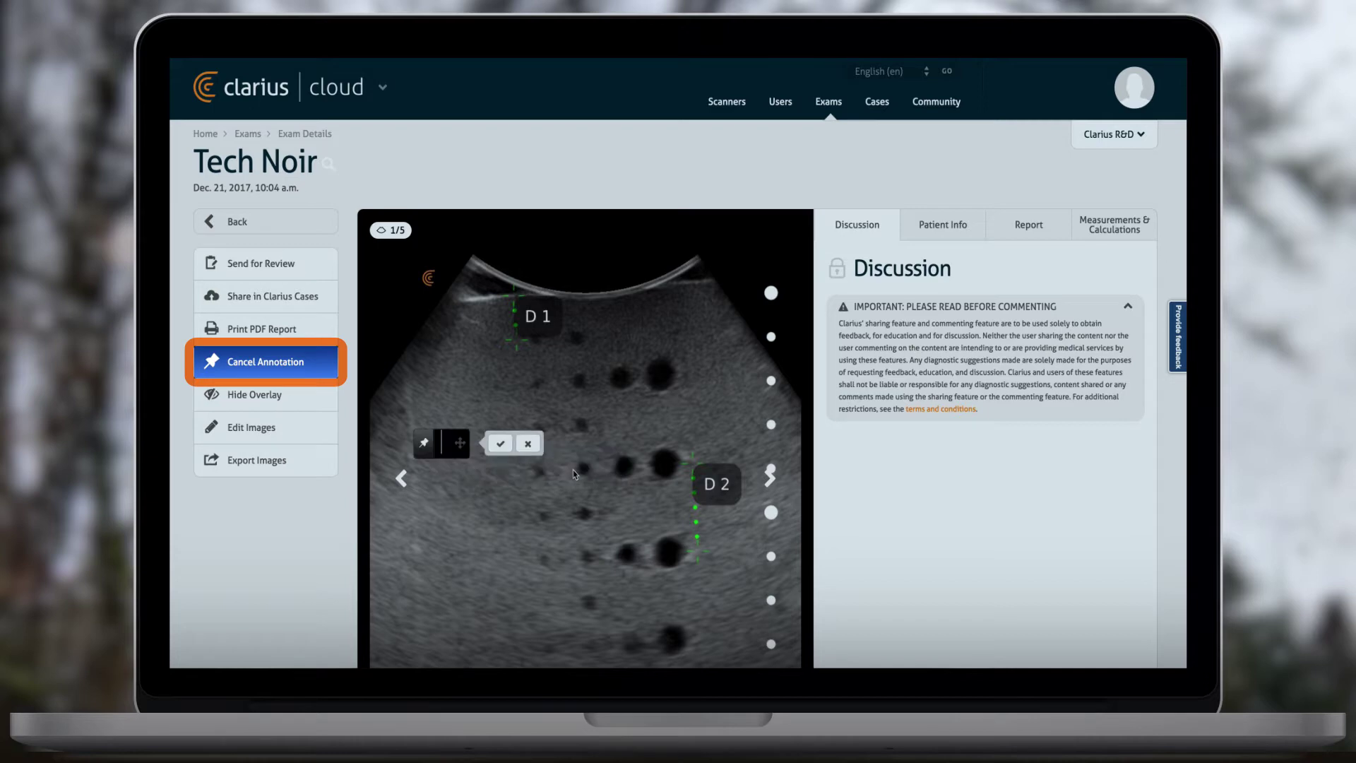
pyautogui.write('TEST')
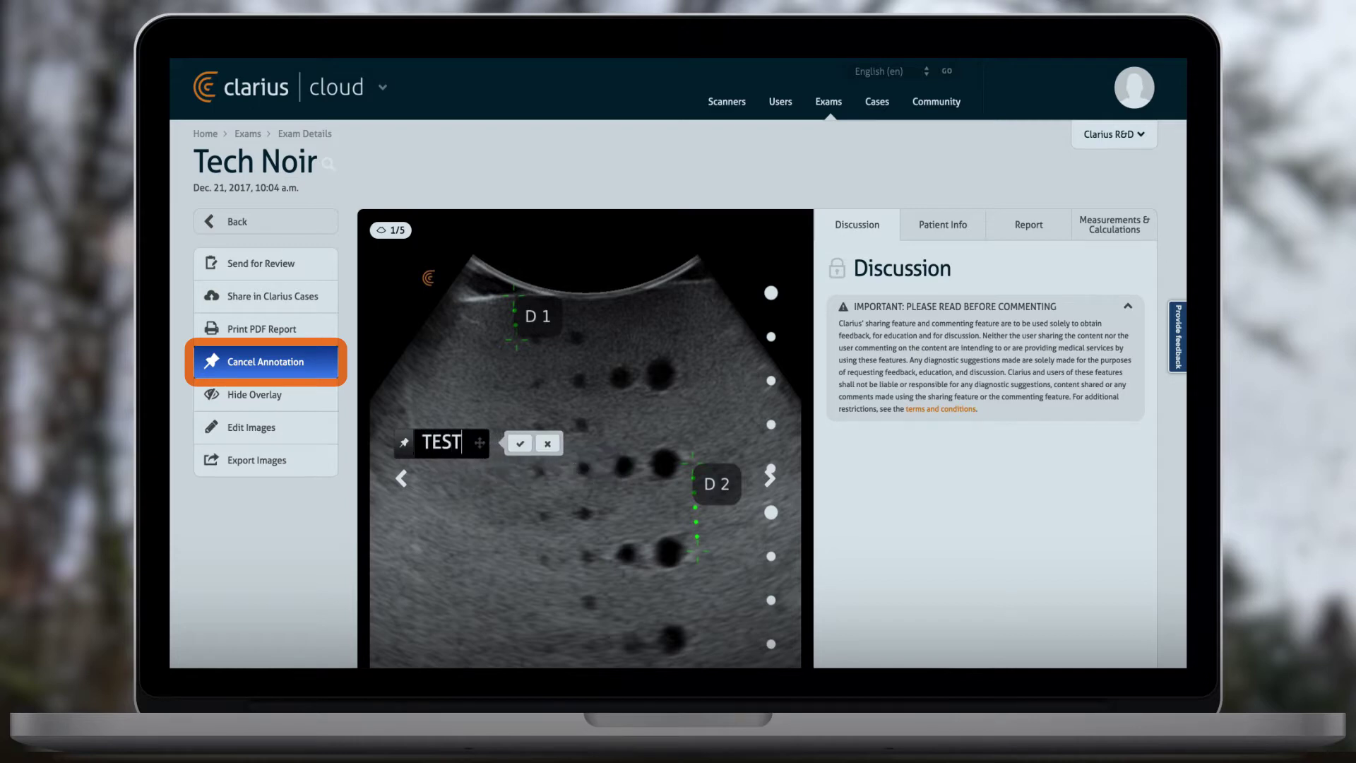
pyautogui.moveTo(404, 443)
pyautogui.mouseDown()
pyautogui.moveTo(636, 380)
pyautogui.moveTo(622, 393)
pyautogui.moveTo(630, 408)
pyautogui.moveTo(638, 366)
pyautogui.moveTo(655, 442)
pyautogui.mouseUp()
pyautogui.moveTo(481, 443)
pyautogui.mouseDown()
pyautogui.moveTo(636, 396)
pyautogui.moveTo(630, 521)
pyautogui.moveTo(557, 526)
pyautogui.moveTo(474, 509)
pyautogui.mouseUp()
pyautogui.click(550, 529)
# - Drop a point marker annotation on the image
pyautogui.click(260, 361)
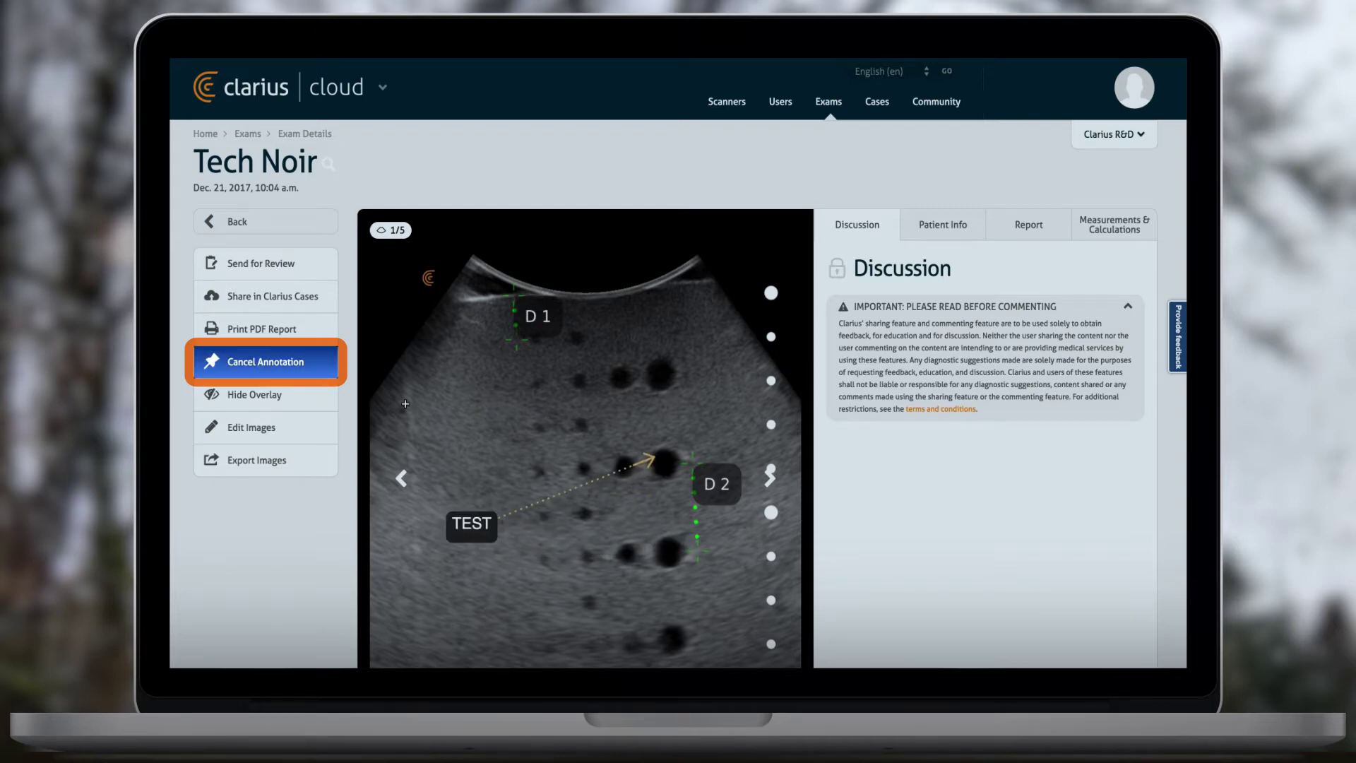
pyautogui.click(648, 391)
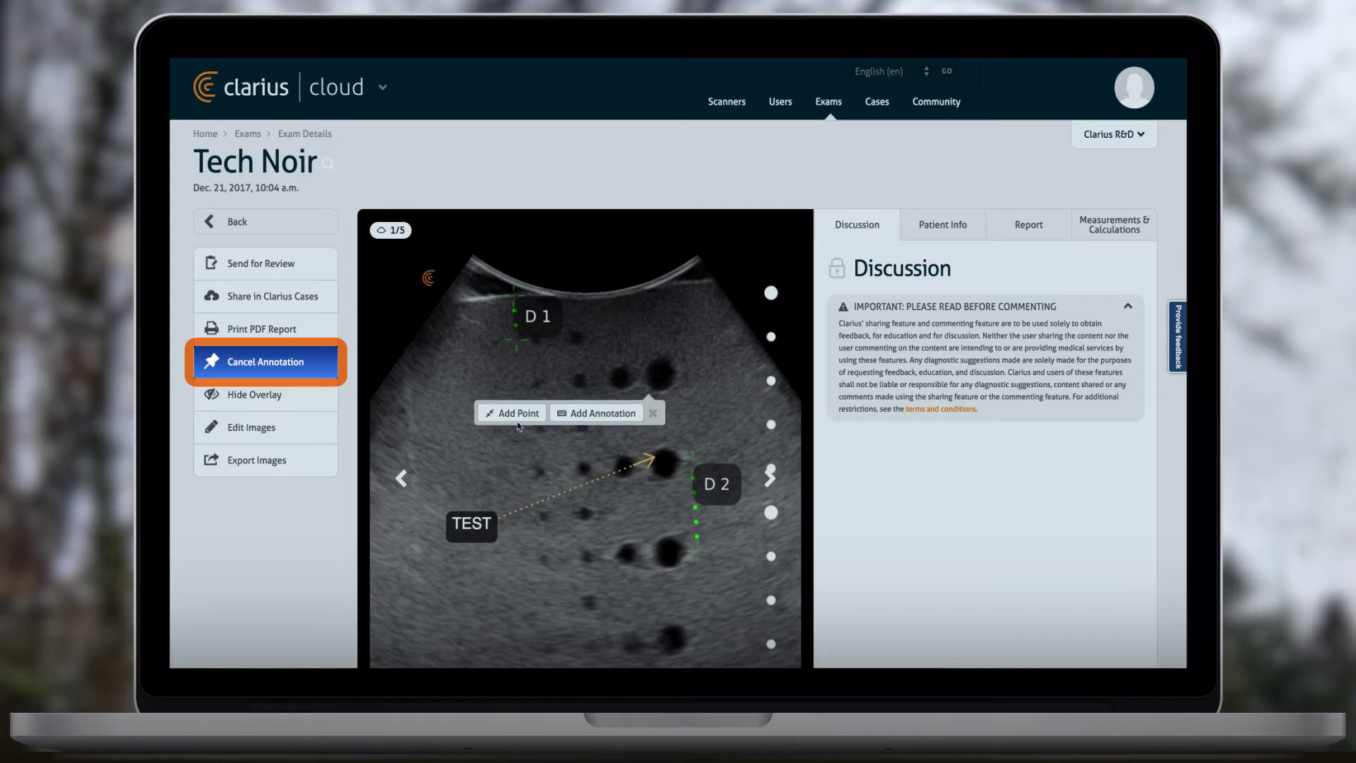
pyautogui.click(515, 414)
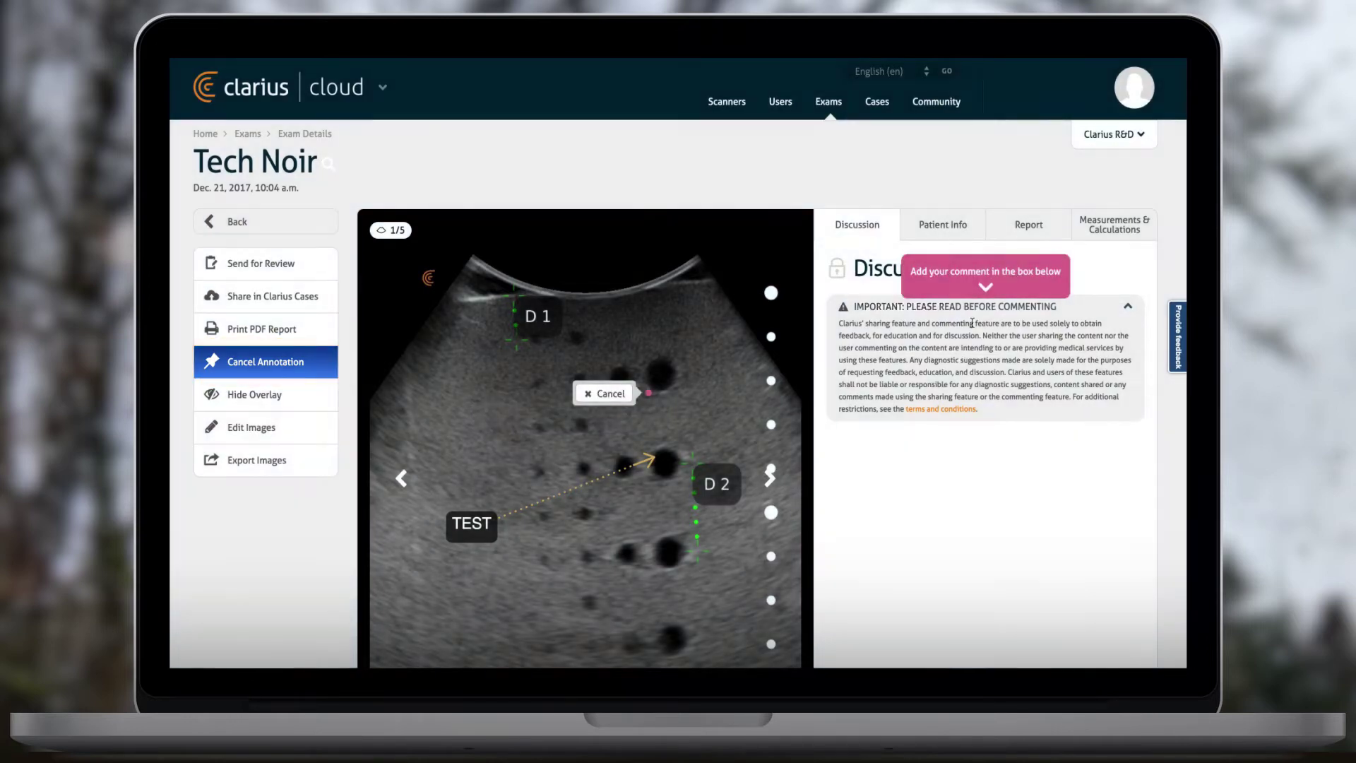
# - Post a private numeric comment in the Discussion and highlight its point on the image
pyautogui.click(986, 278)
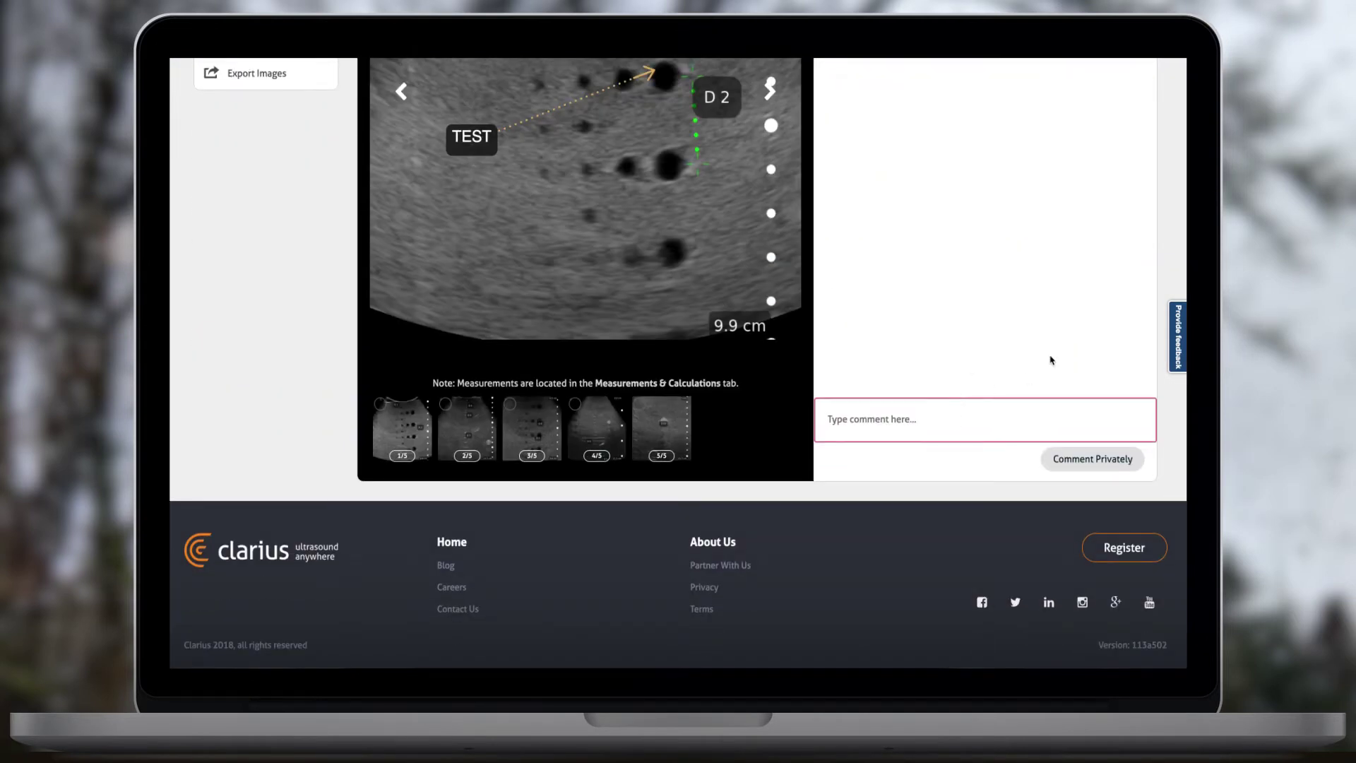
pyautogui.write('1234567')
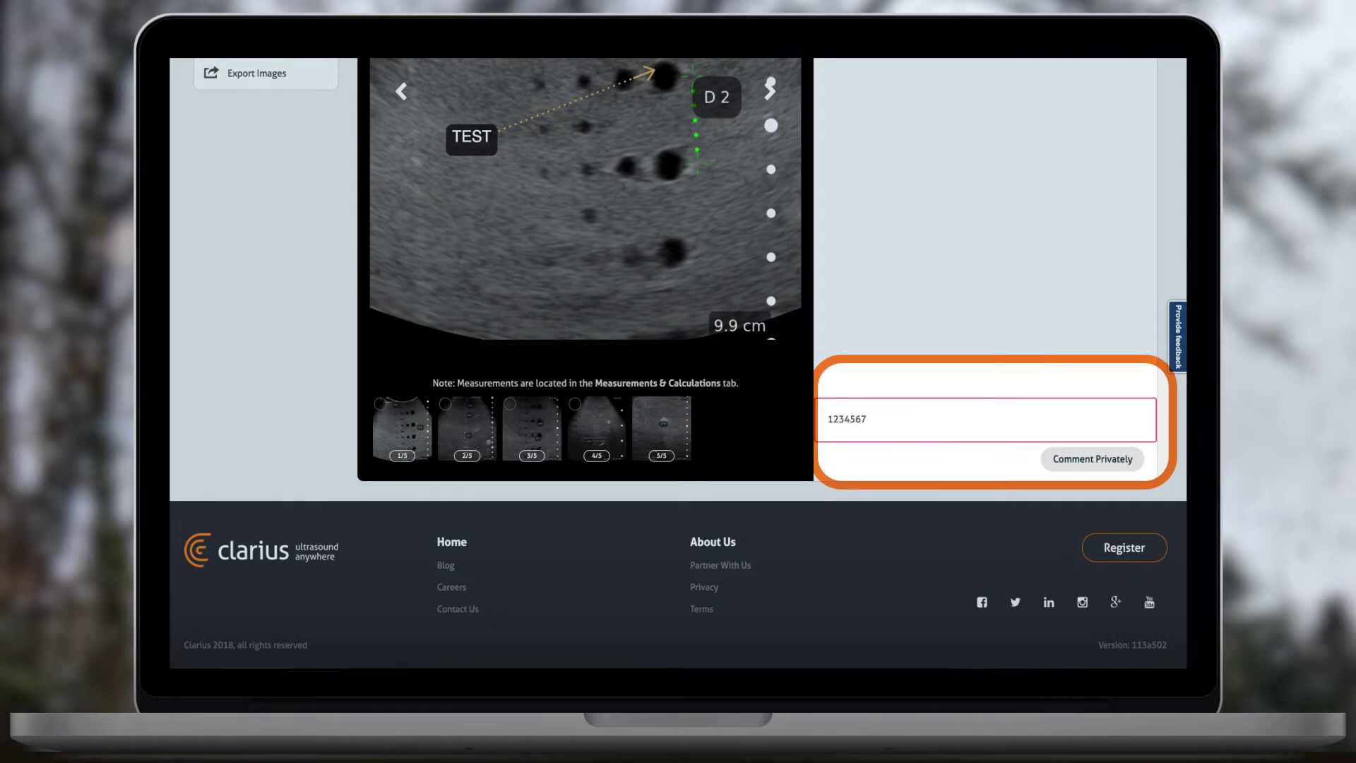
pyautogui.click(1108, 460)
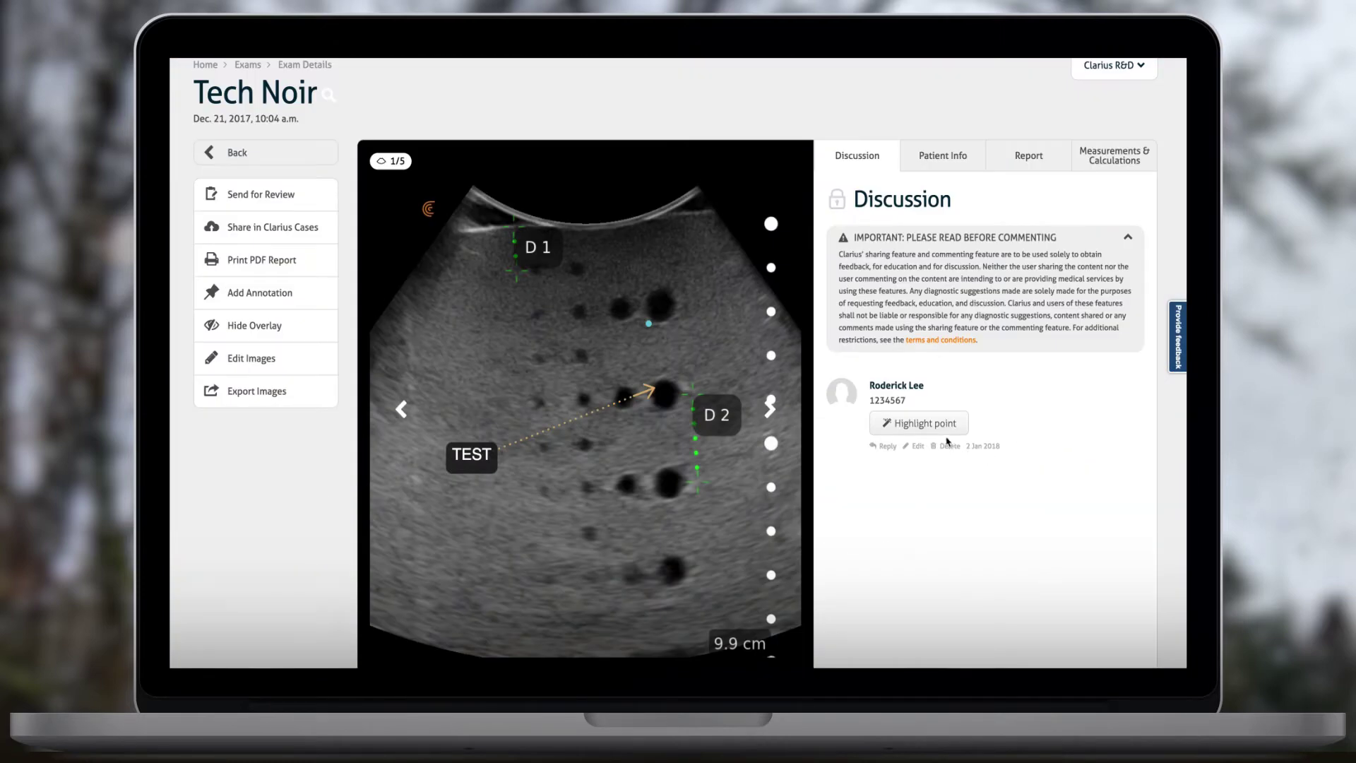
pyautogui.click(947, 424)
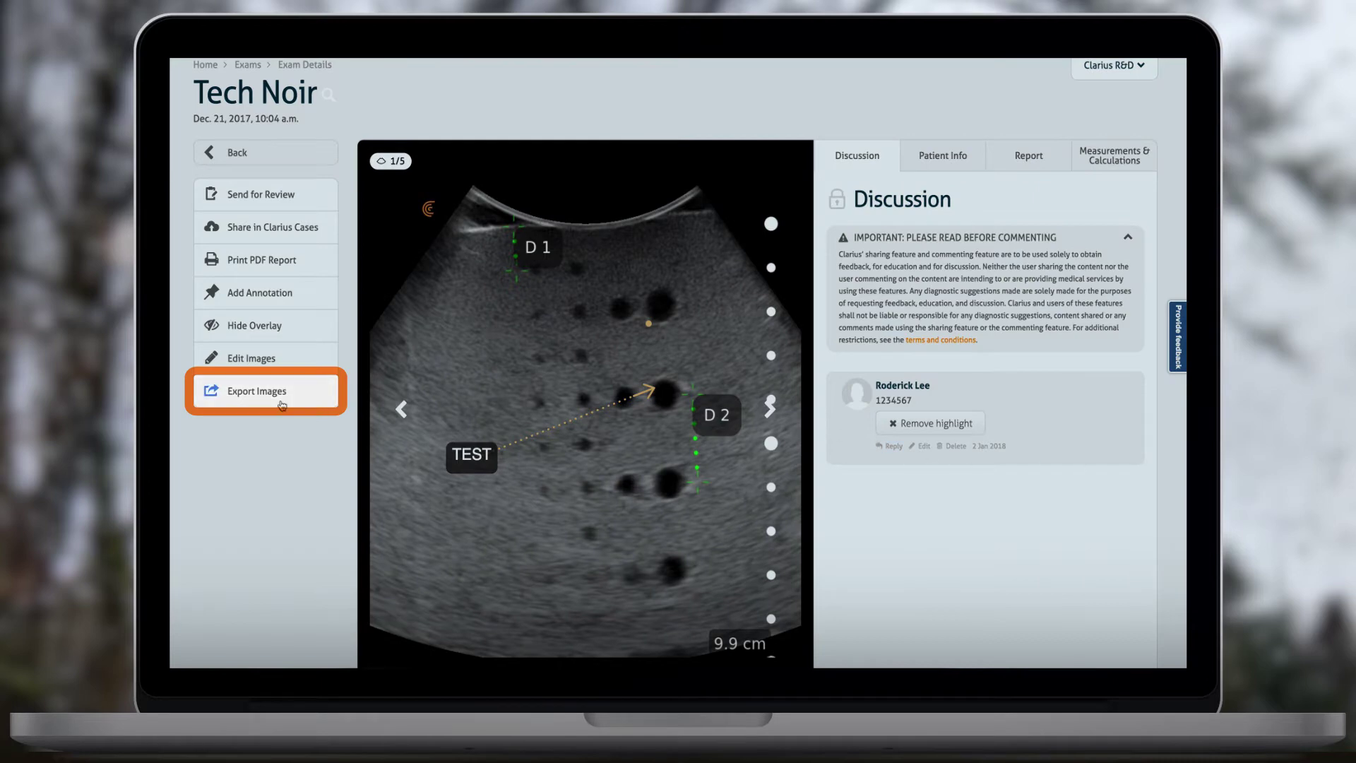
# - Export the exam's images at 978px x 1024px with annotations included
pyautogui.click(282, 405)
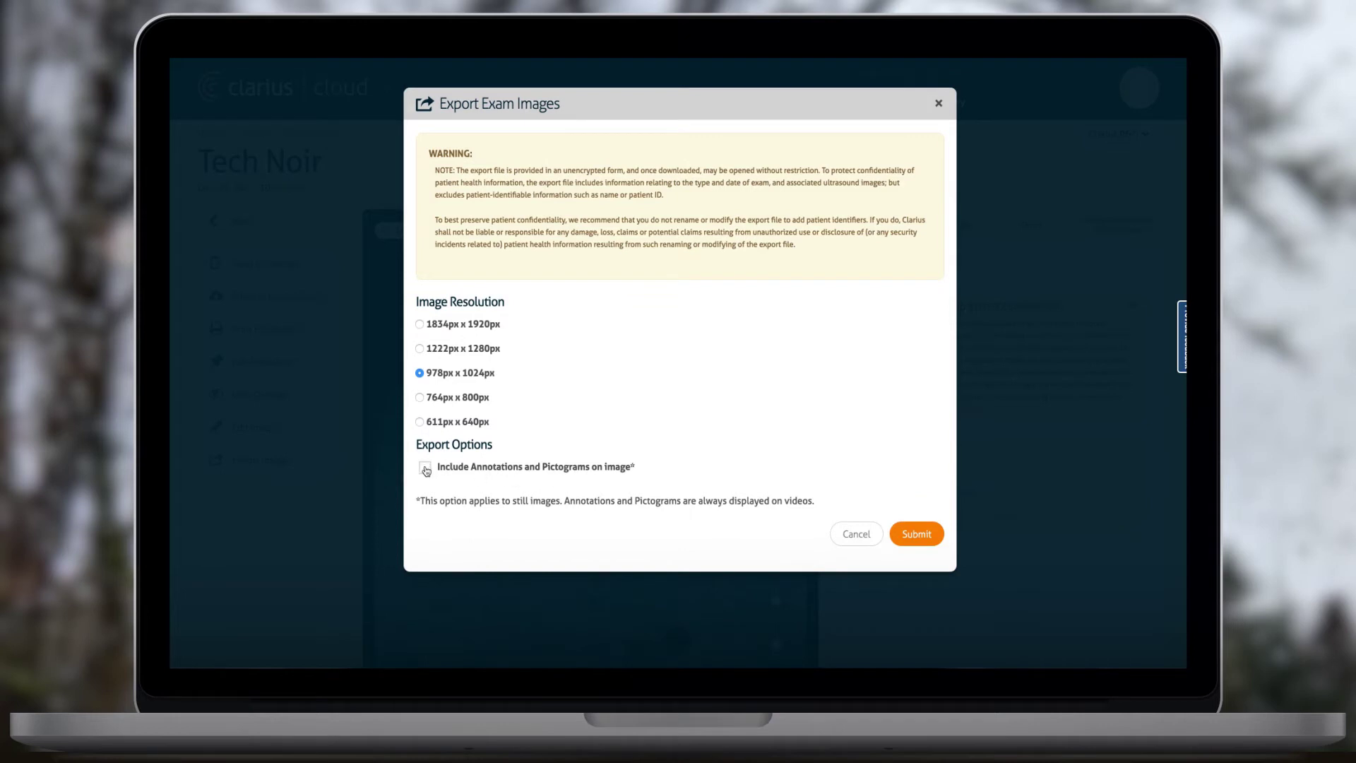
pyautogui.click(925, 541)
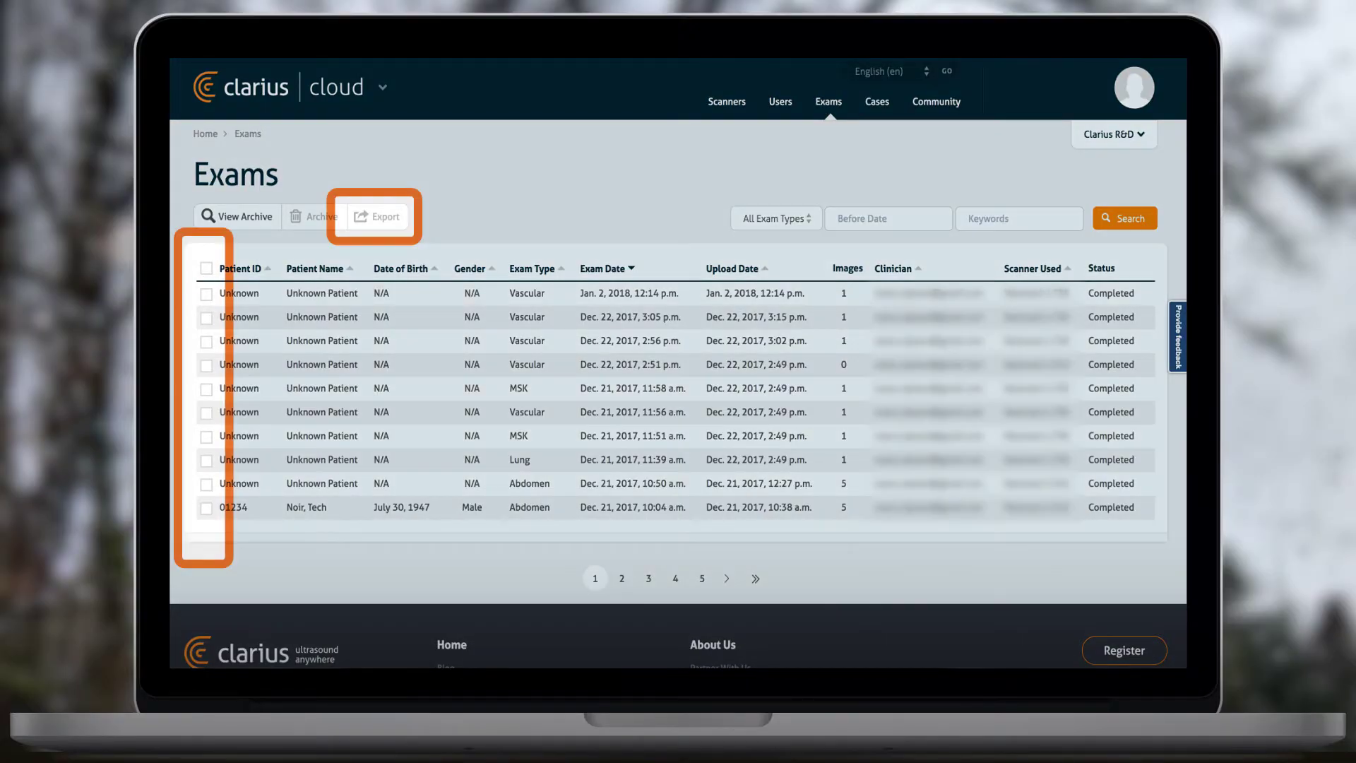
# - Export the Dec. 22 Vascular, Dec. 21 MSK and Dec. 21 Vascular exams with annotations and pictograms
pyautogui.click(206, 342)
pyautogui.click(206, 389)
pyautogui.click(207, 413)
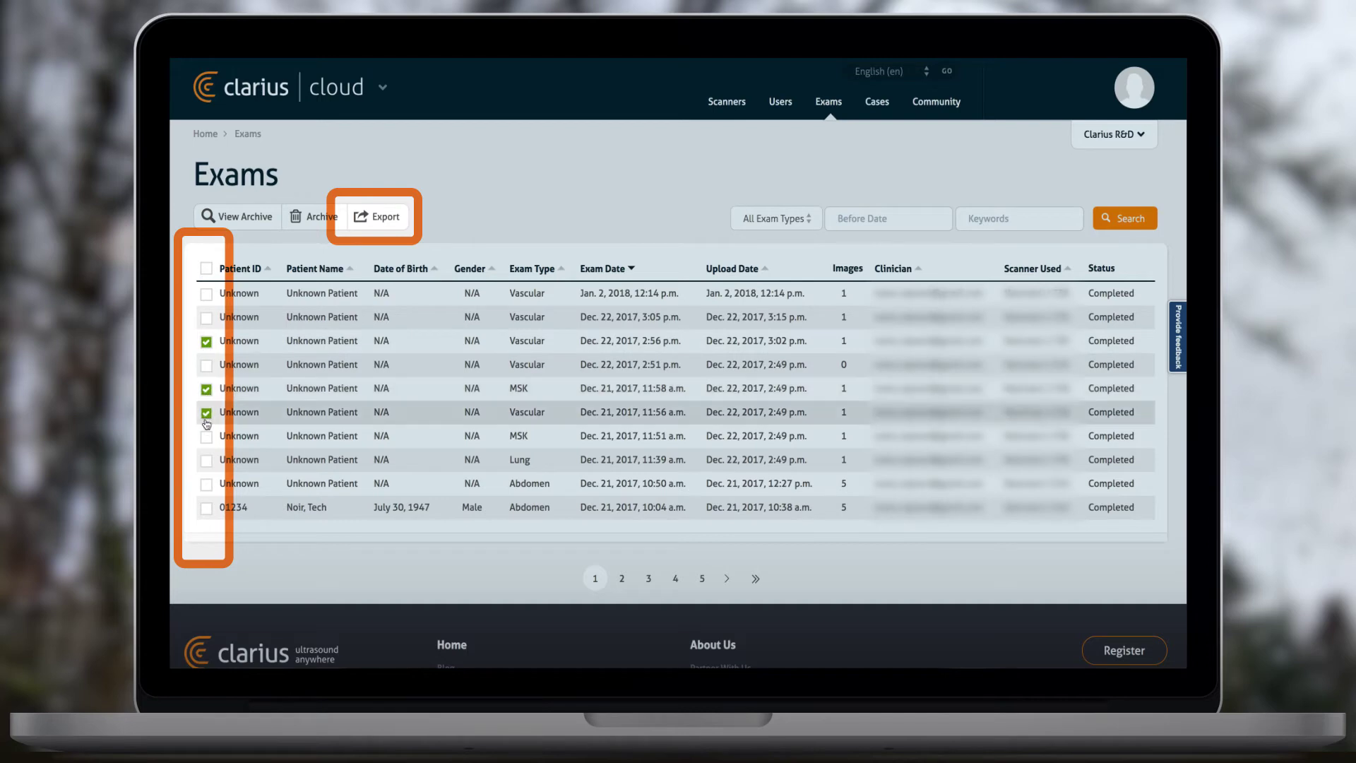
pyautogui.click(386, 220)
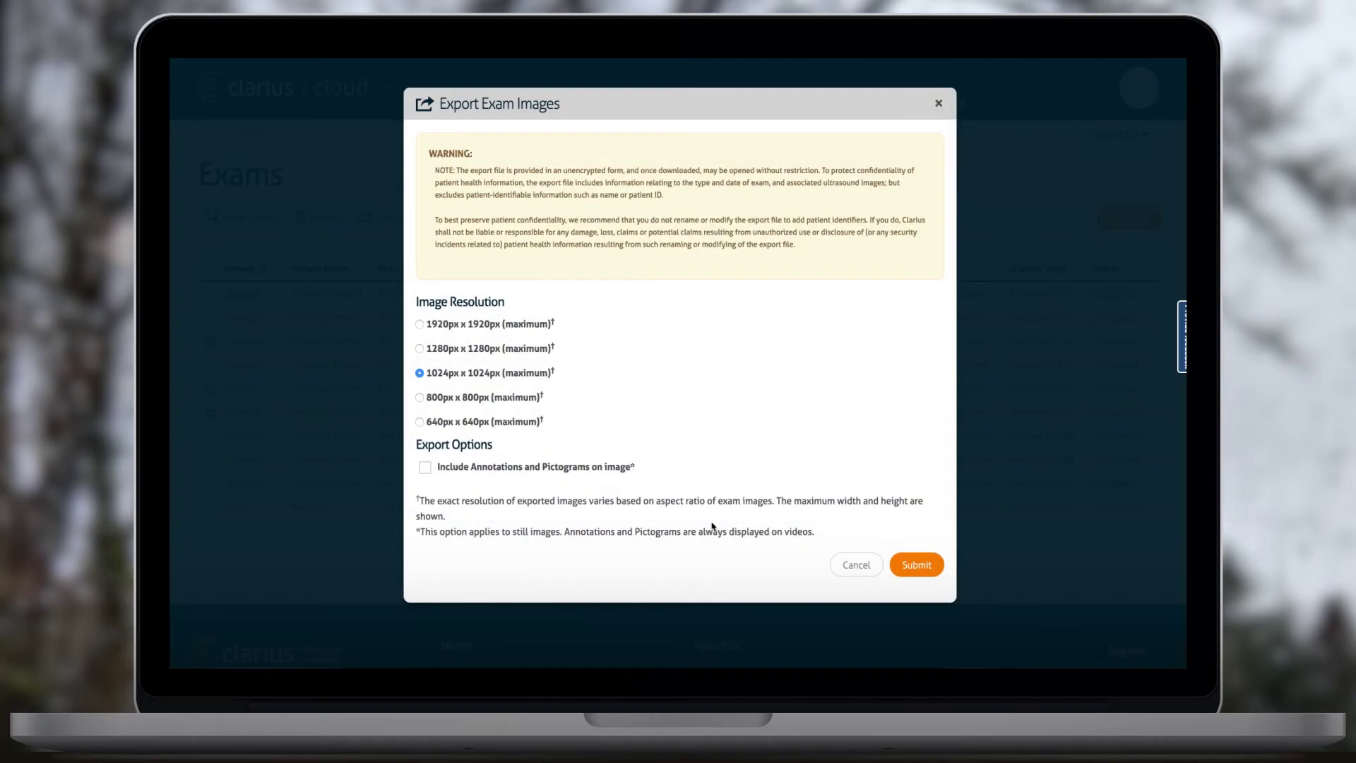
pyautogui.click(424, 467)
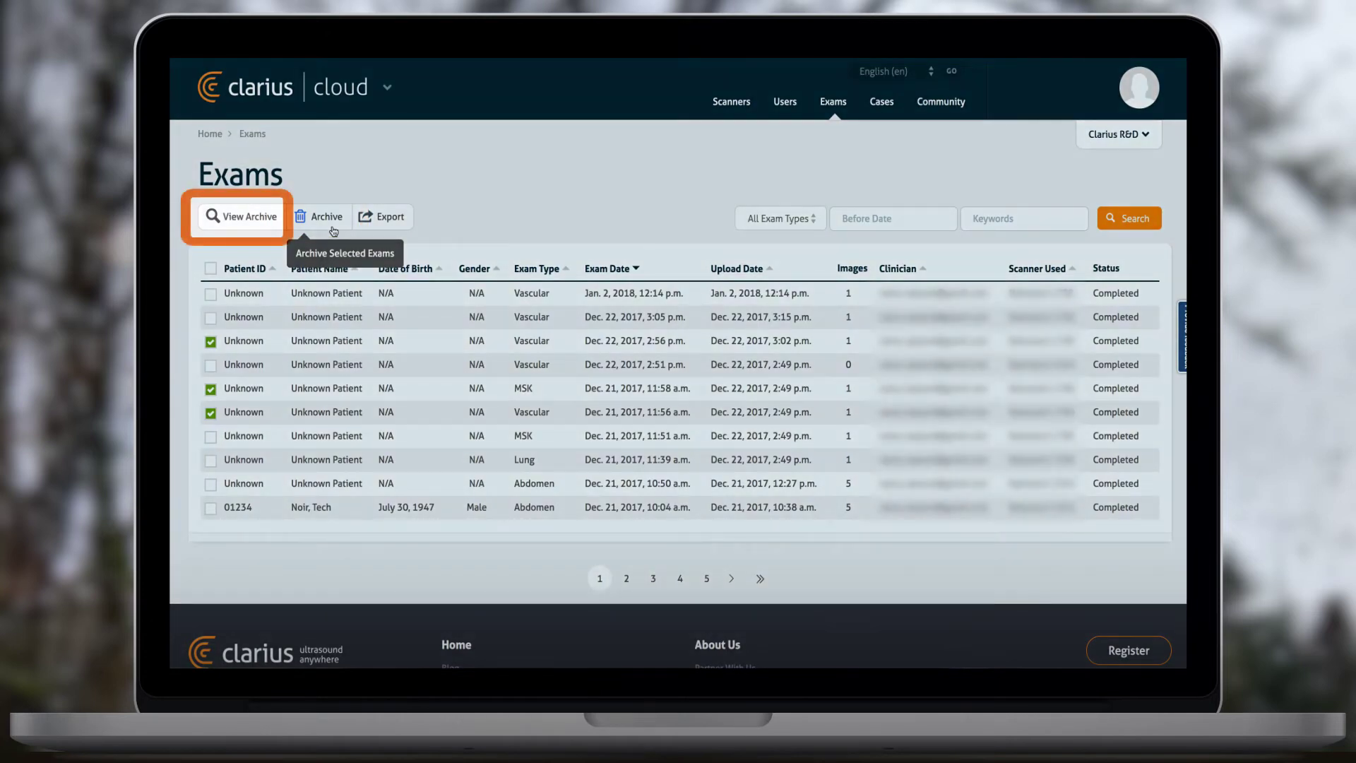
# - Archive the three selected exams, verify them in the archive, then open the Dec. 21 10:50 a.m. Abdomen exam
pyautogui.click(334, 231)
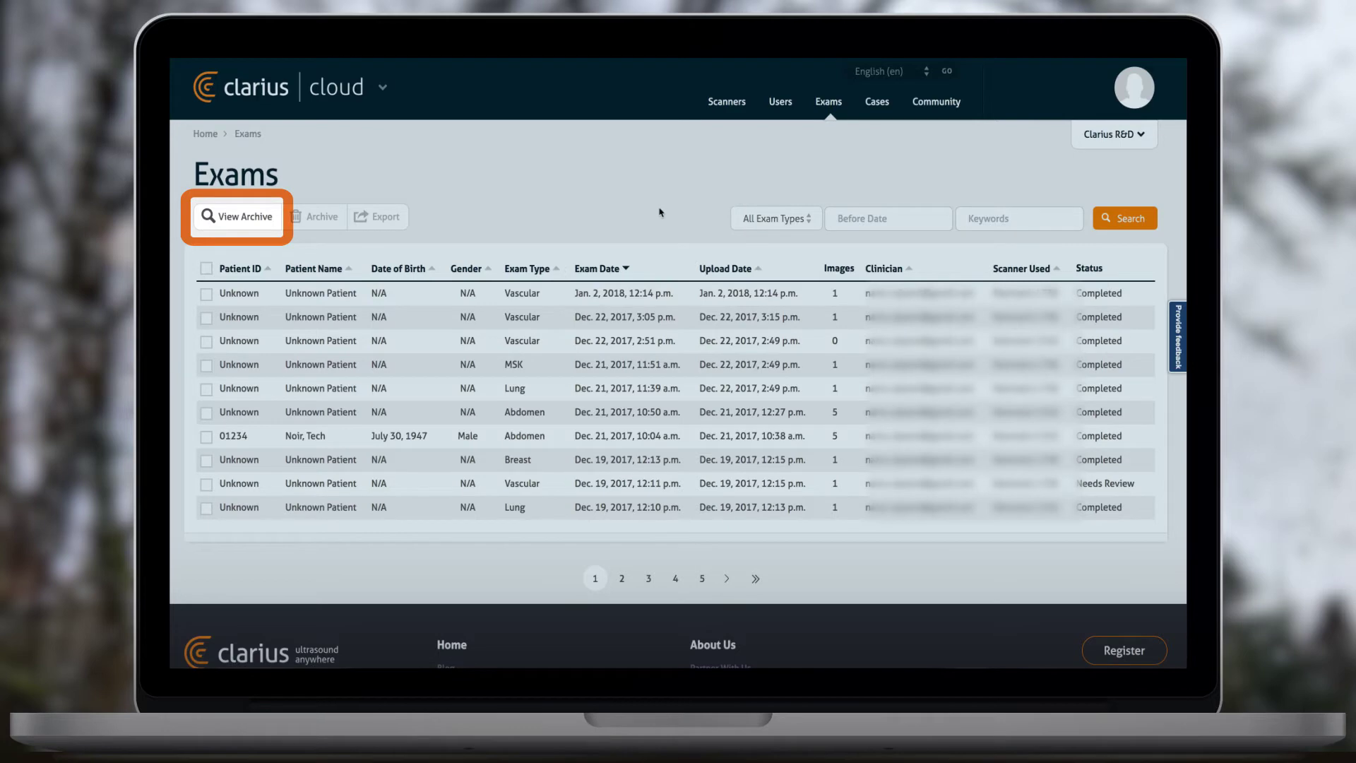
pyautogui.click(238, 216)
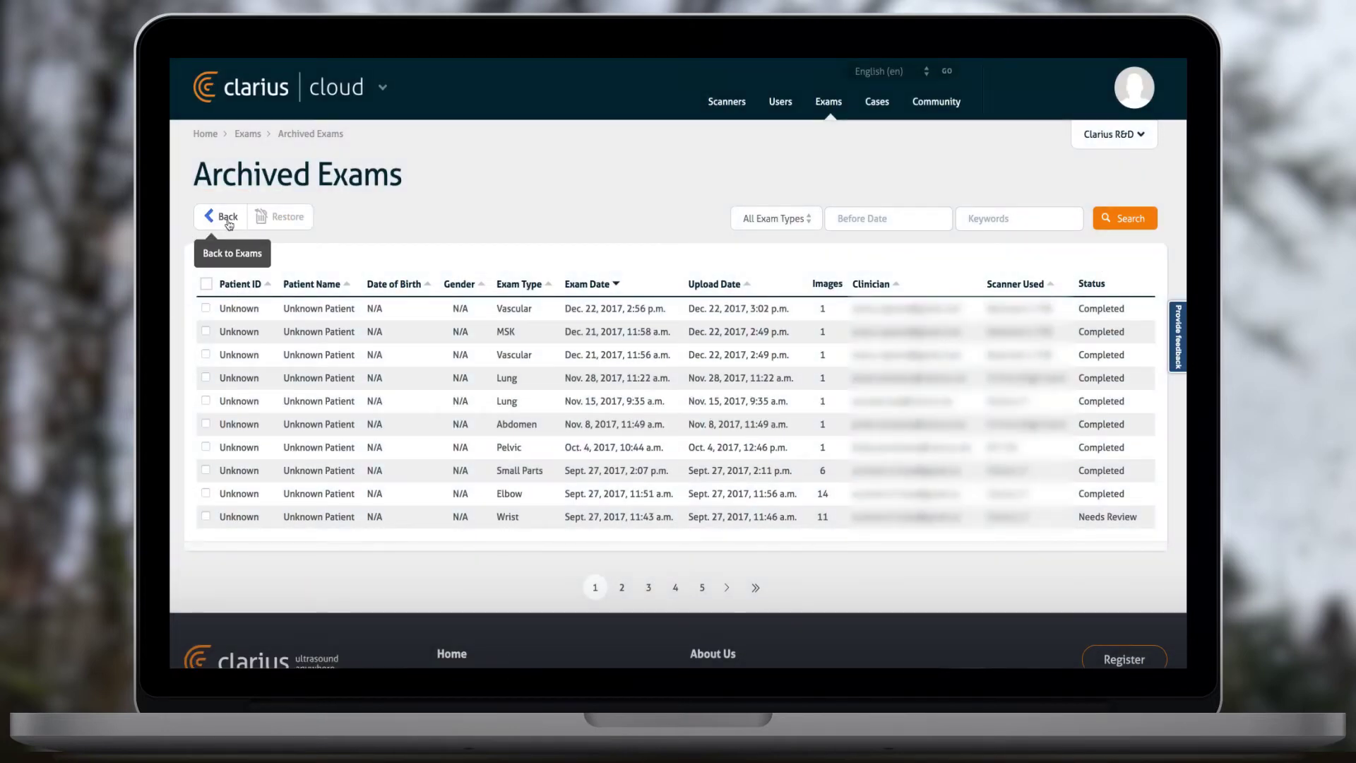
pyautogui.click(229, 217)
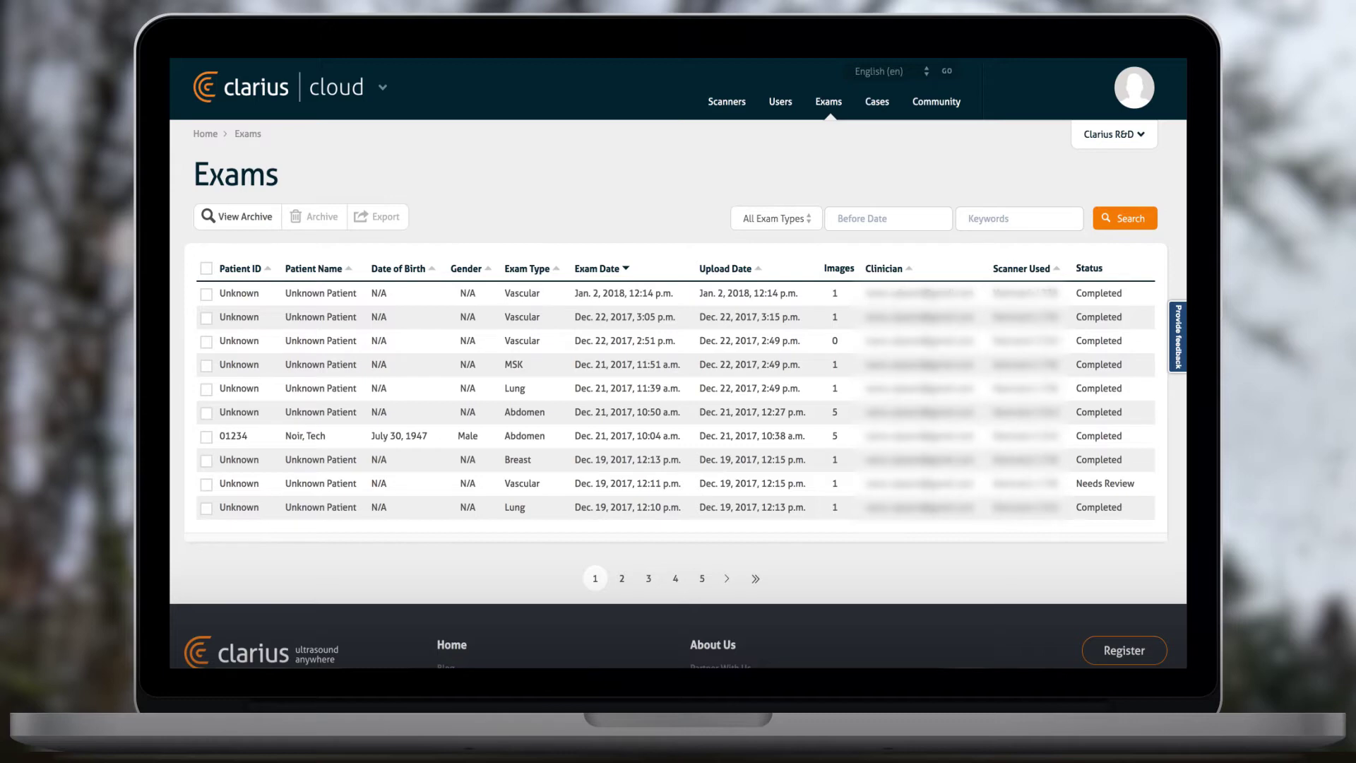
pyautogui.click(629, 412)
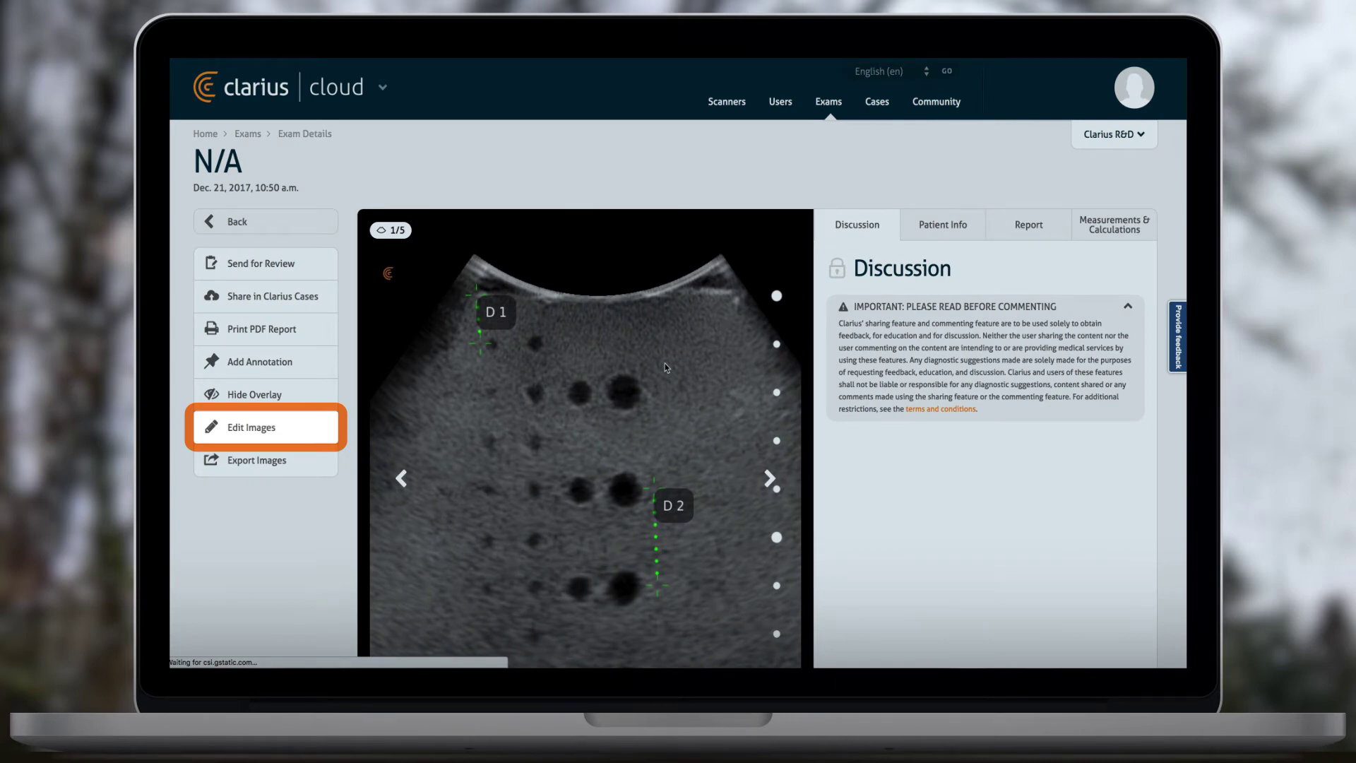
# - Move two of the exam's images into Archived Images
pyautogui.click(244, 432)
pyautogui.moveTo(323, 246); pyautogui.dragTo(824, 239)
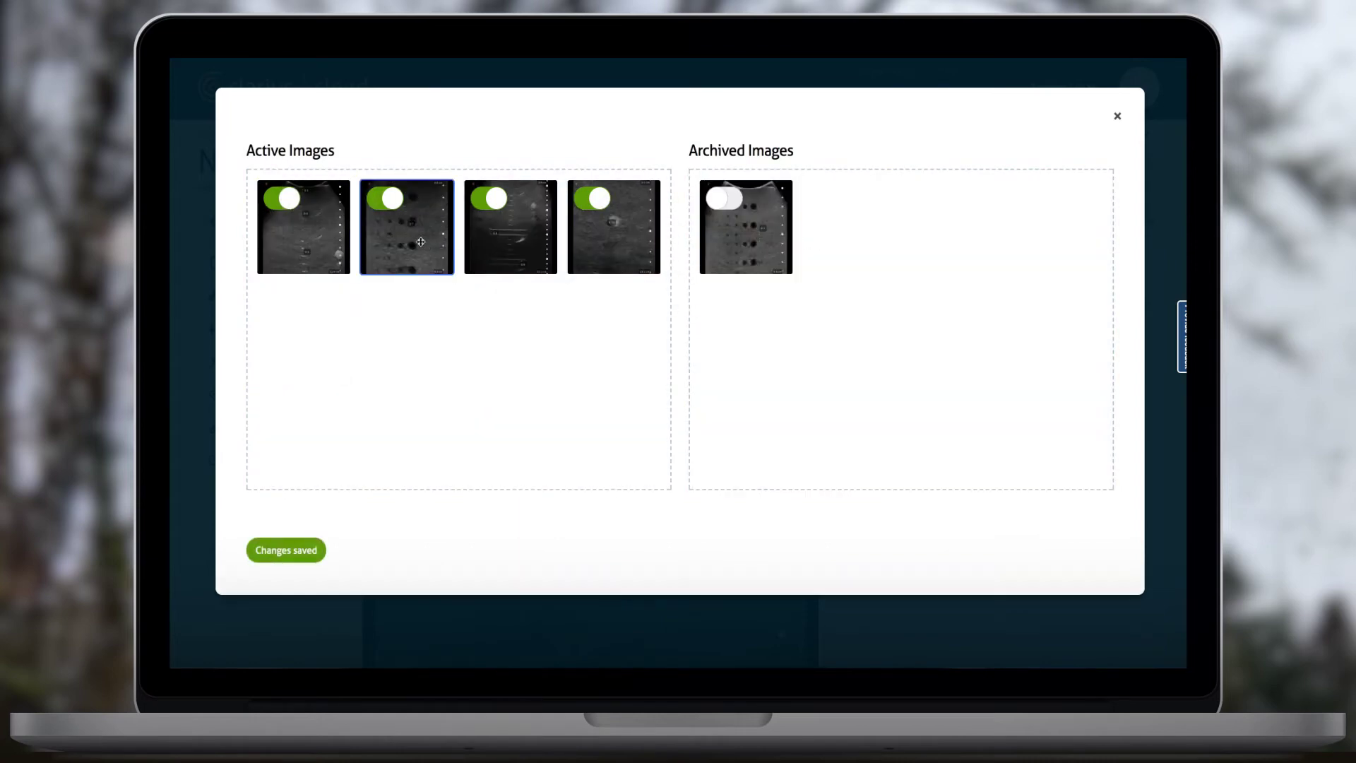
pyautogui.click(388, 202)
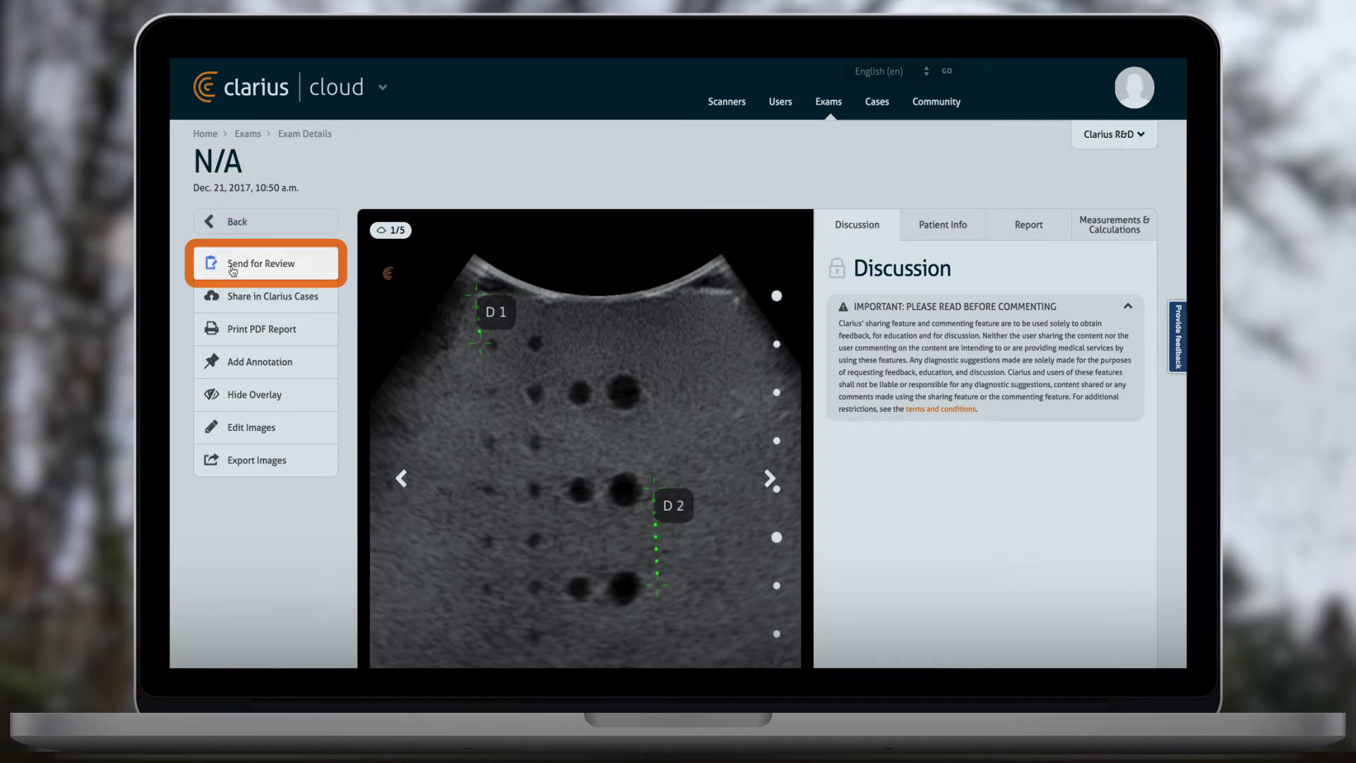
# - Send the abdomen exam for review to the reviewer found by searching their name
pyautogui.click(233, 268)
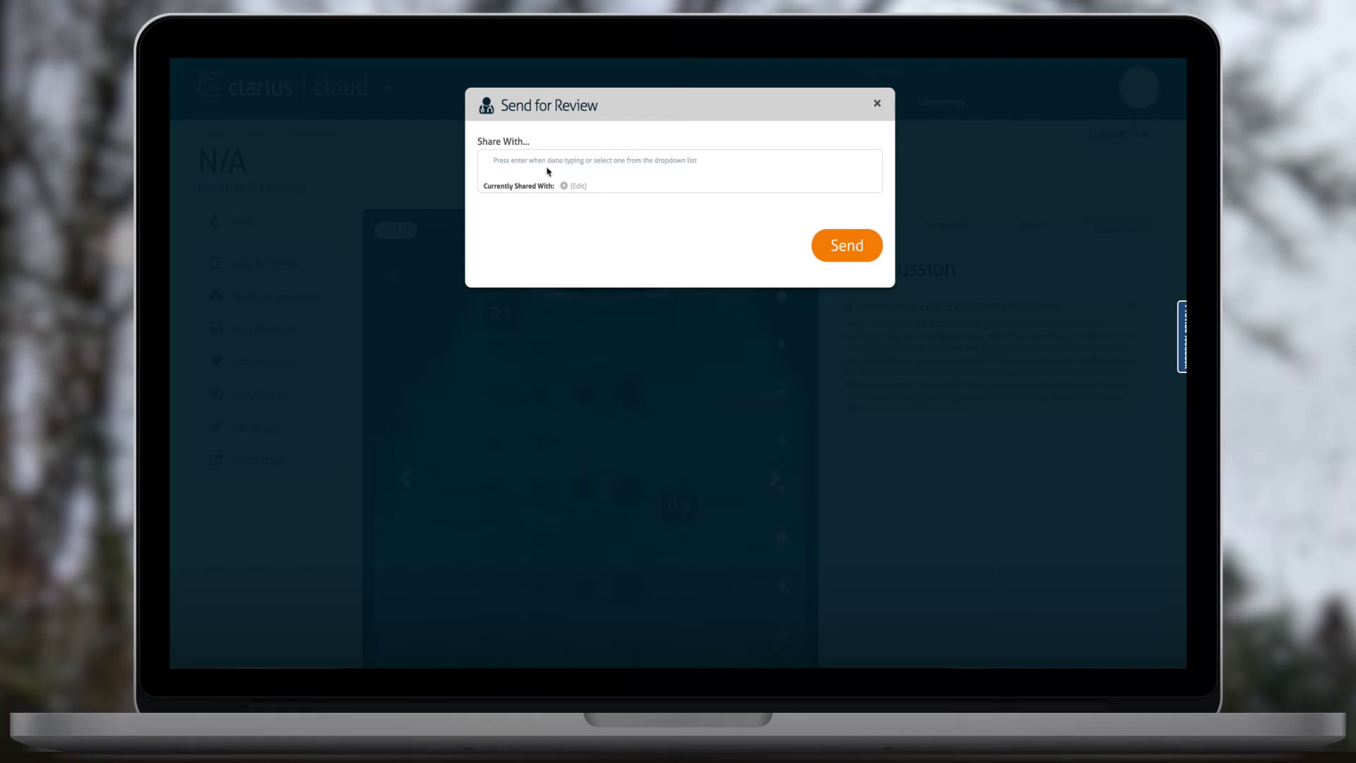
pyautogui.click(548, 162)
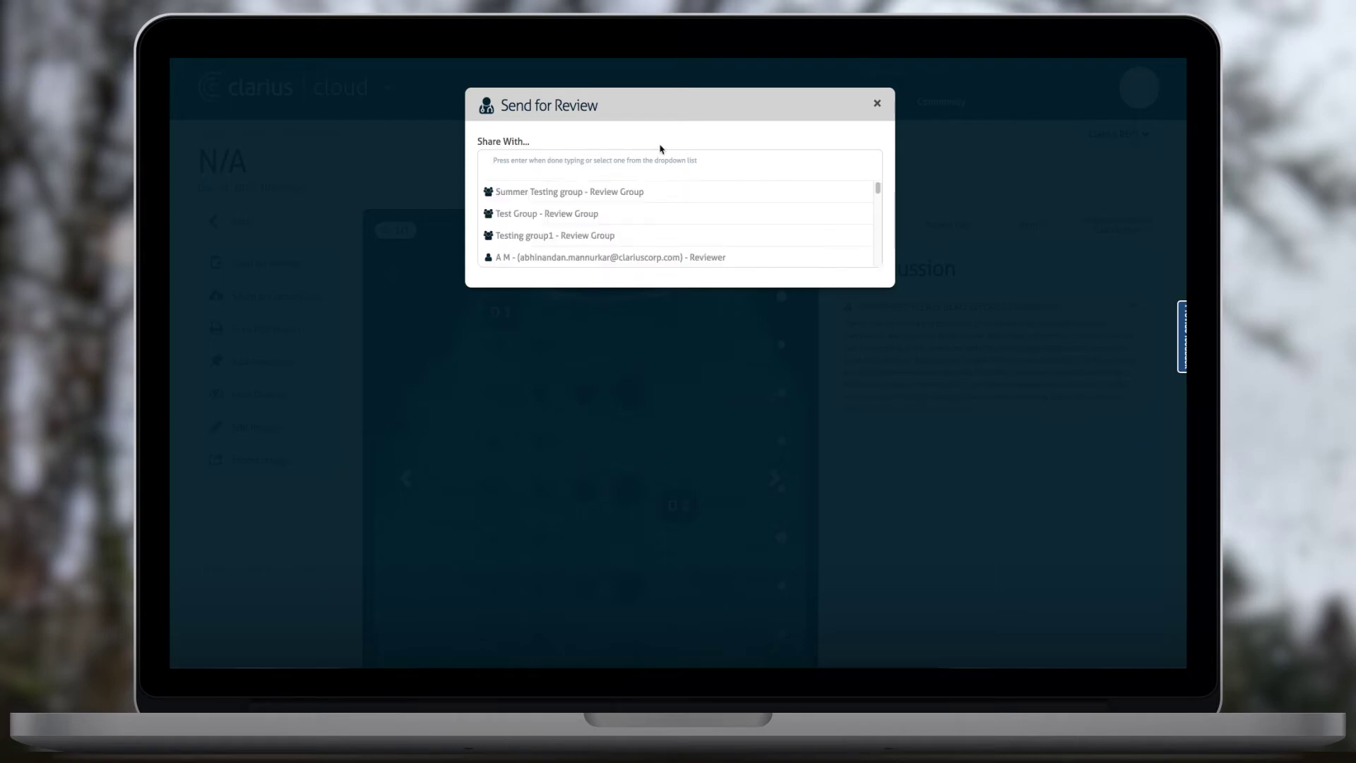
pyautogui.write('roderick')
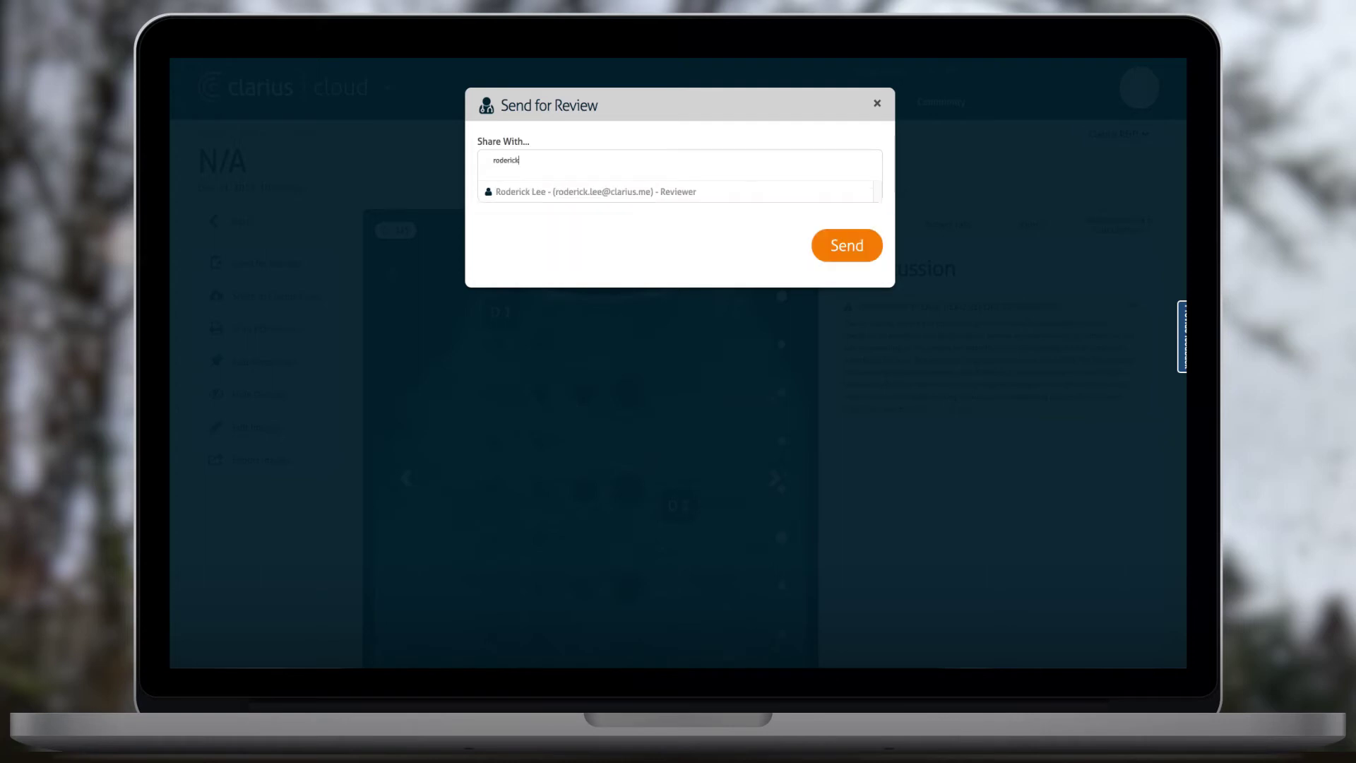
pyautogui.press('Return')
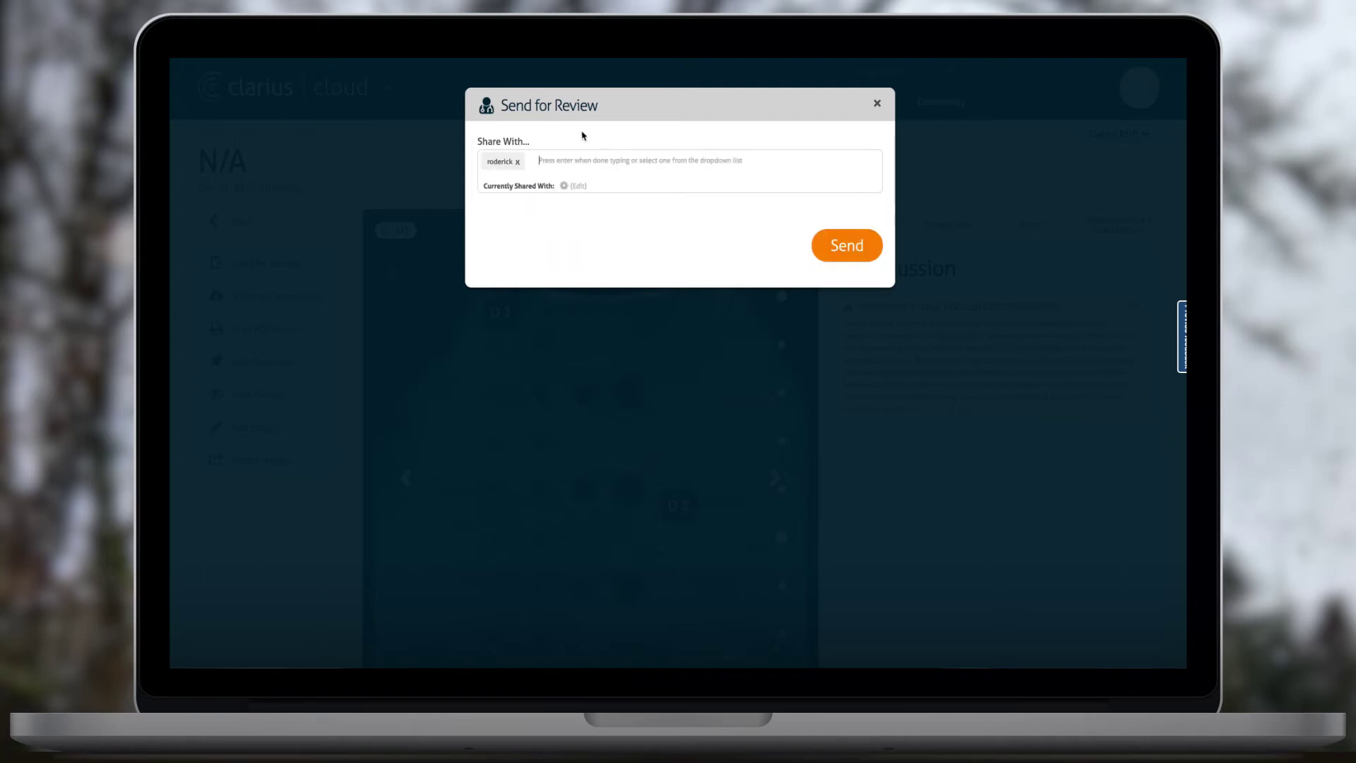
pyautogui.click(518, 162)
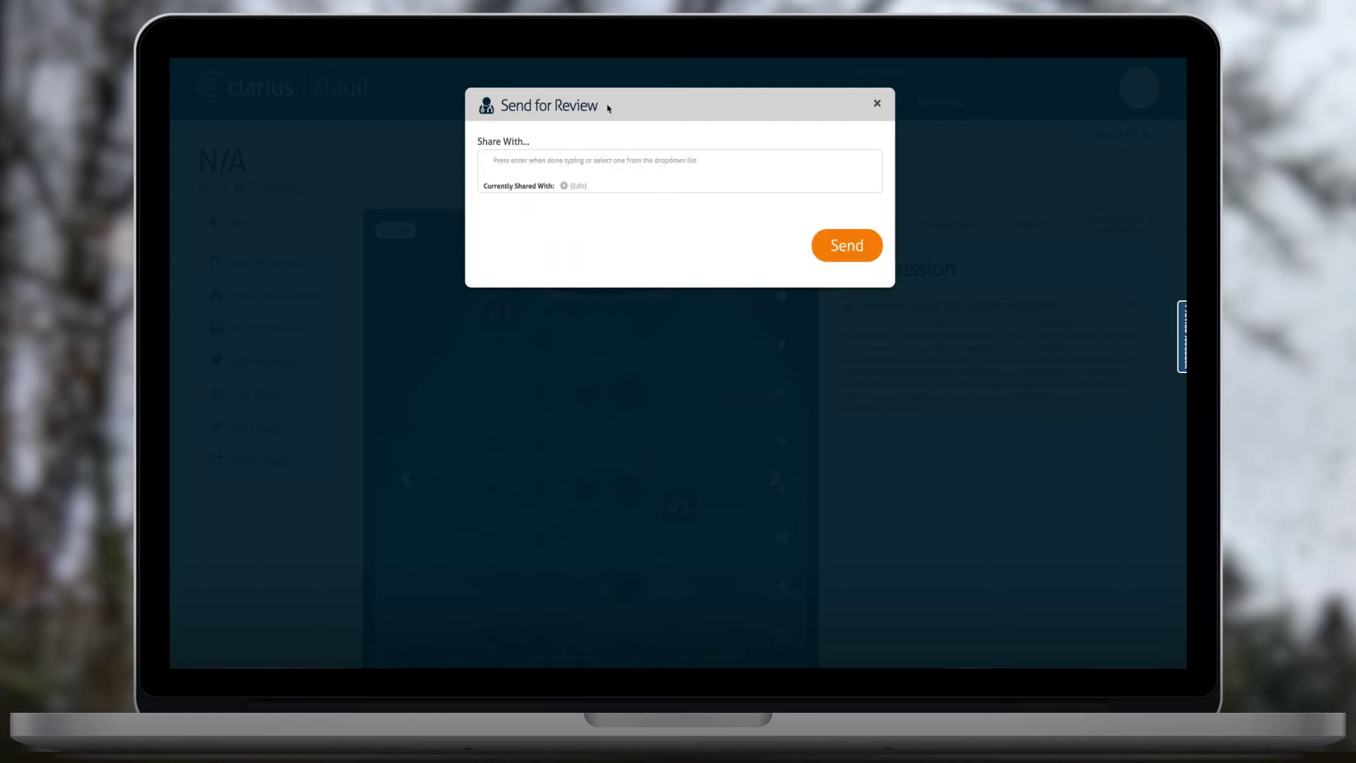
pyautogui.click(542, 160)
pyautogui.write('roderick')
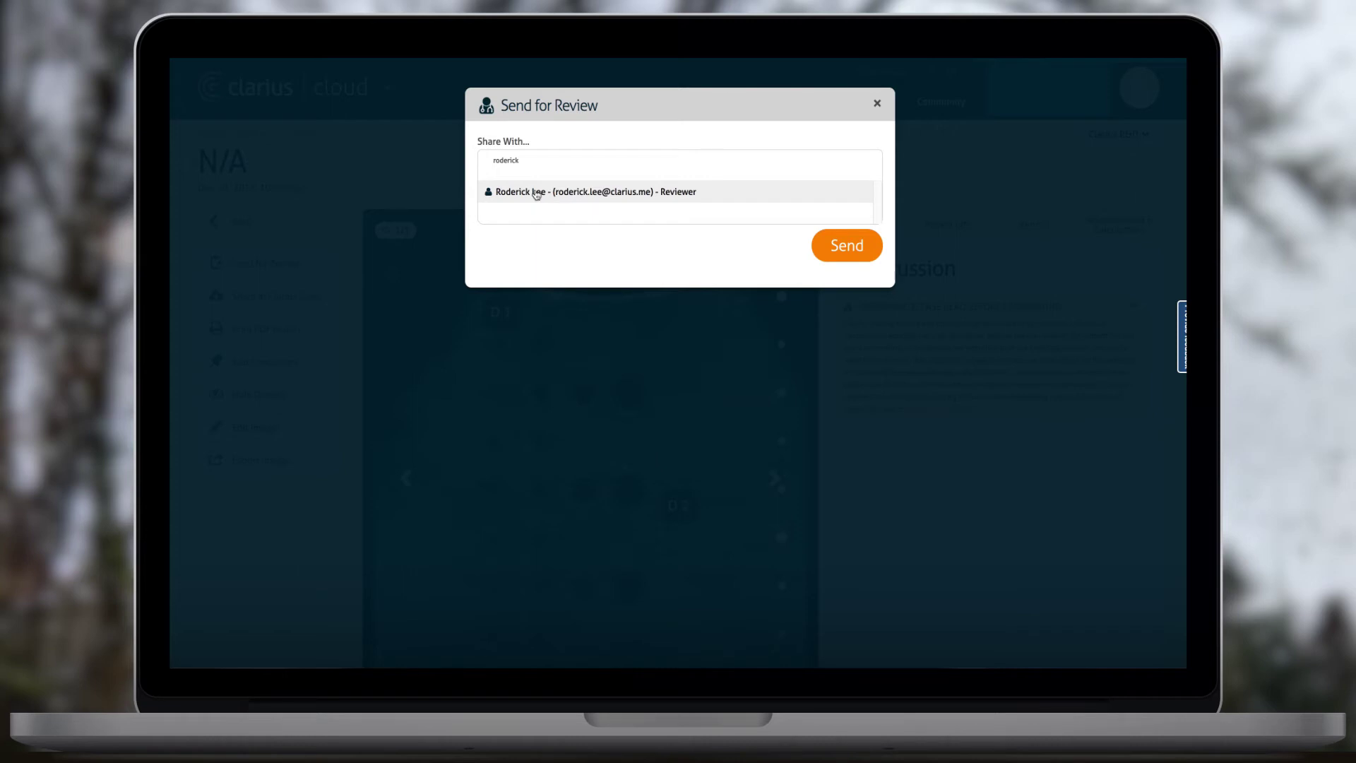
pyautogui.click(537, 192)
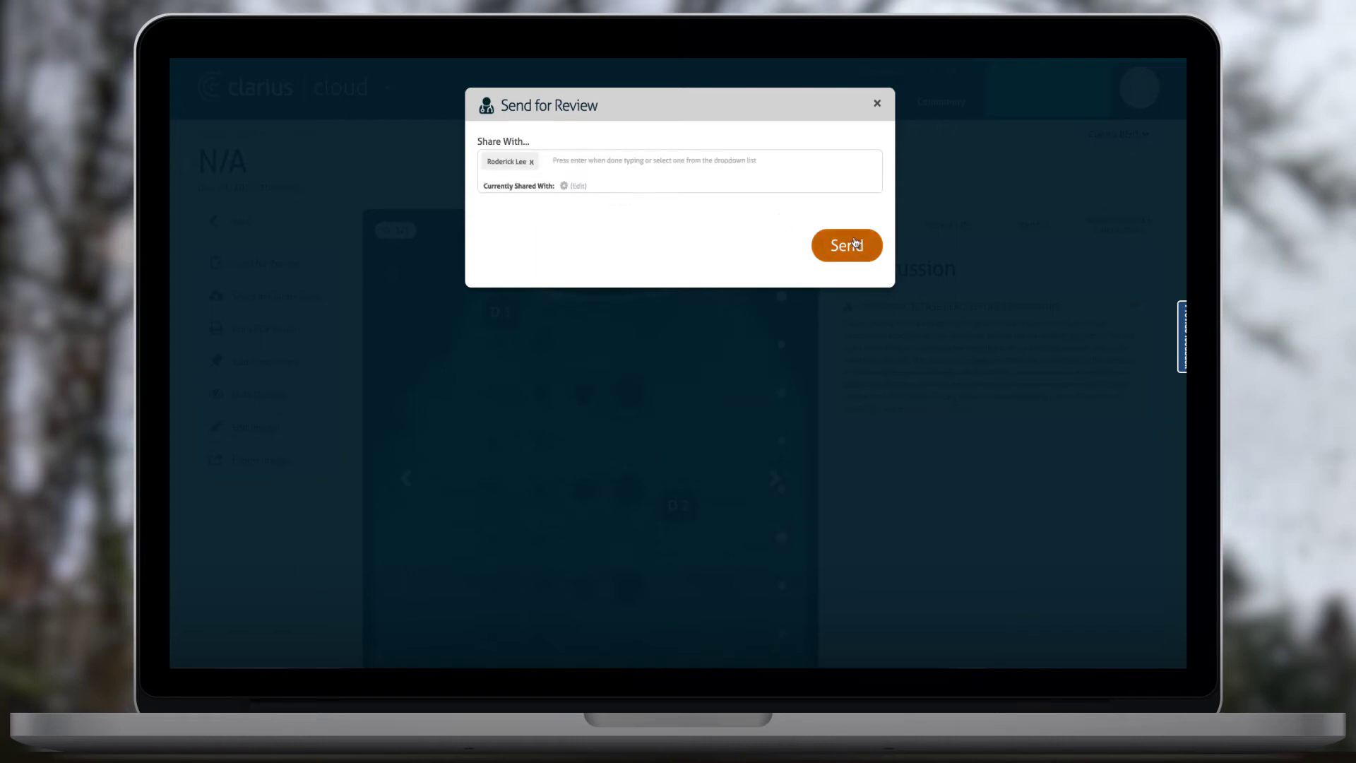
pyautogui.click(855, 243)
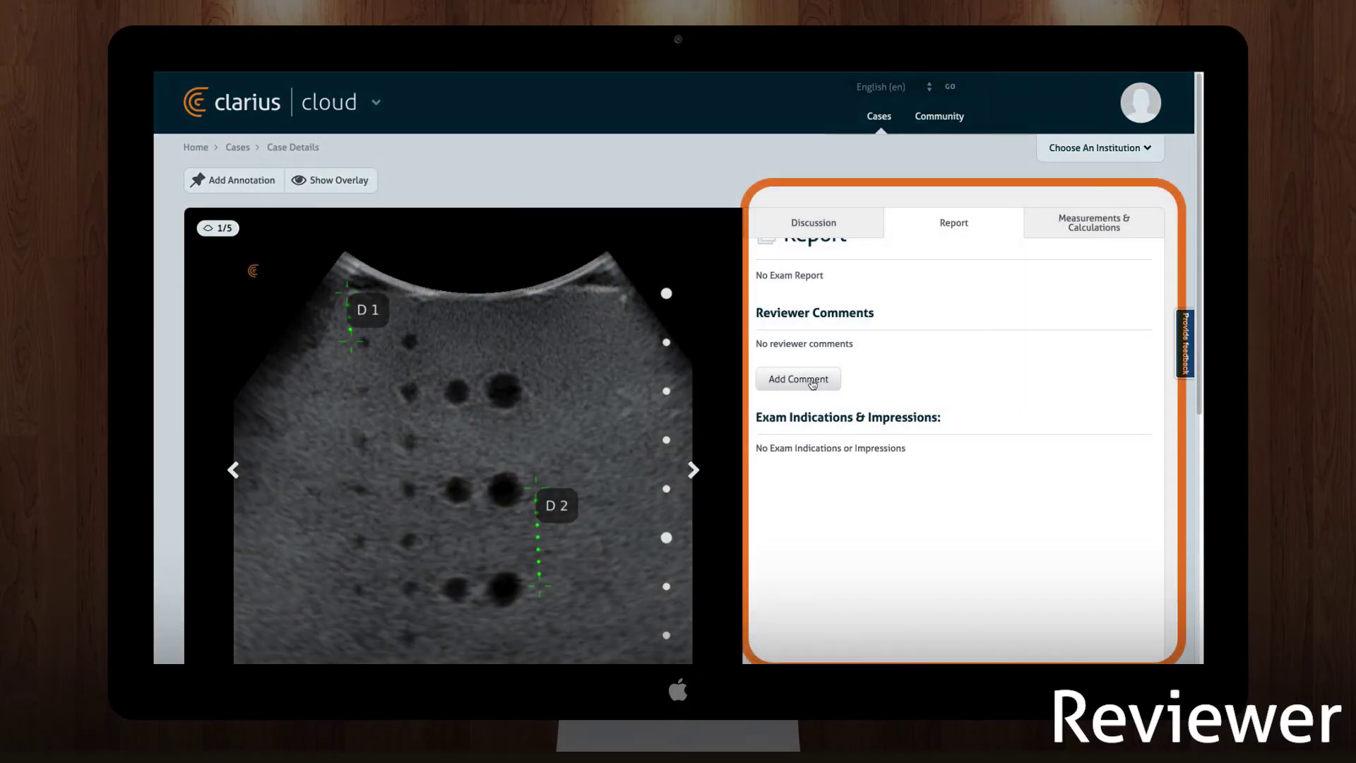
# - Add and save the reviewer comment 'Test 1234' on the exam
pyautogui.click(805, 382)
pyautogui.write('Test 1234')
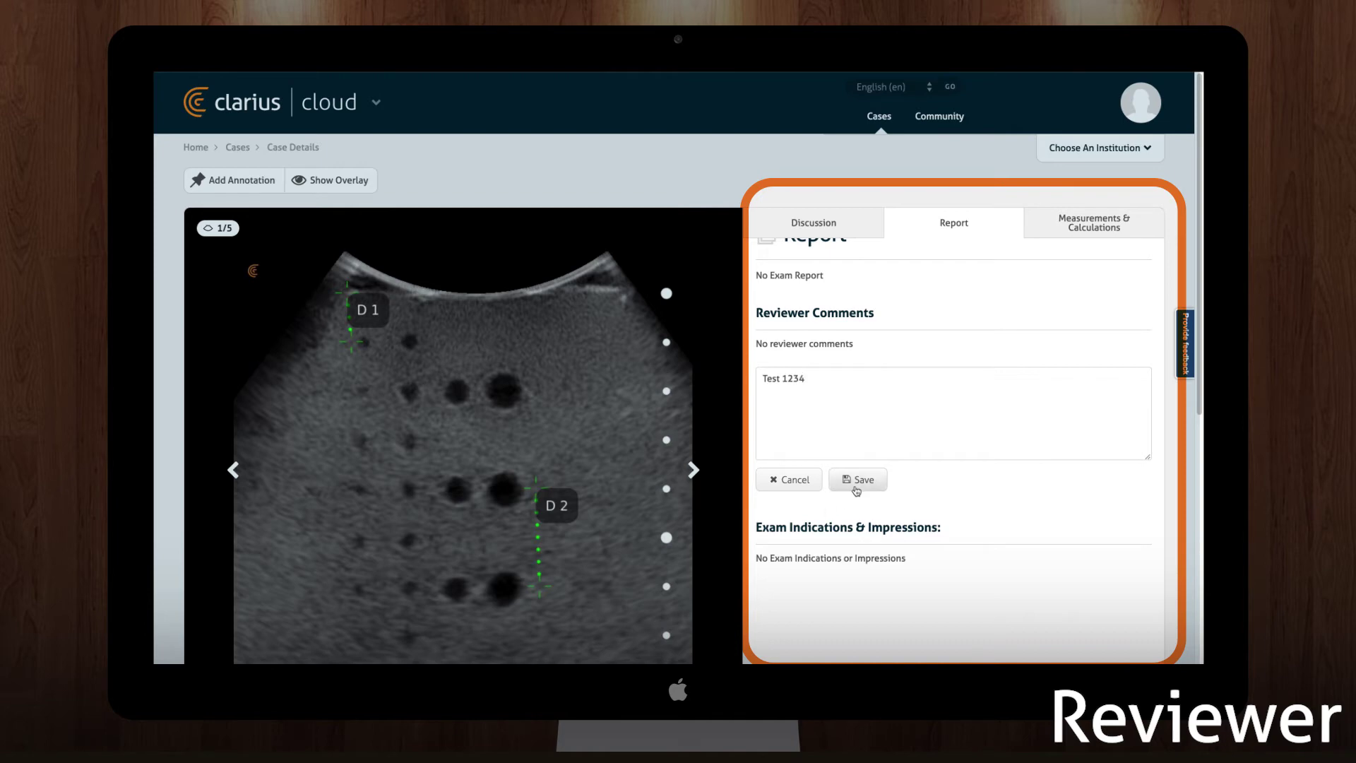
pyautogui.click(858, 483)
# - Annotate the first image with 'THIS IS THE POINT', its arrow aimed at the dark dot
pyautogui.click(233, 180)
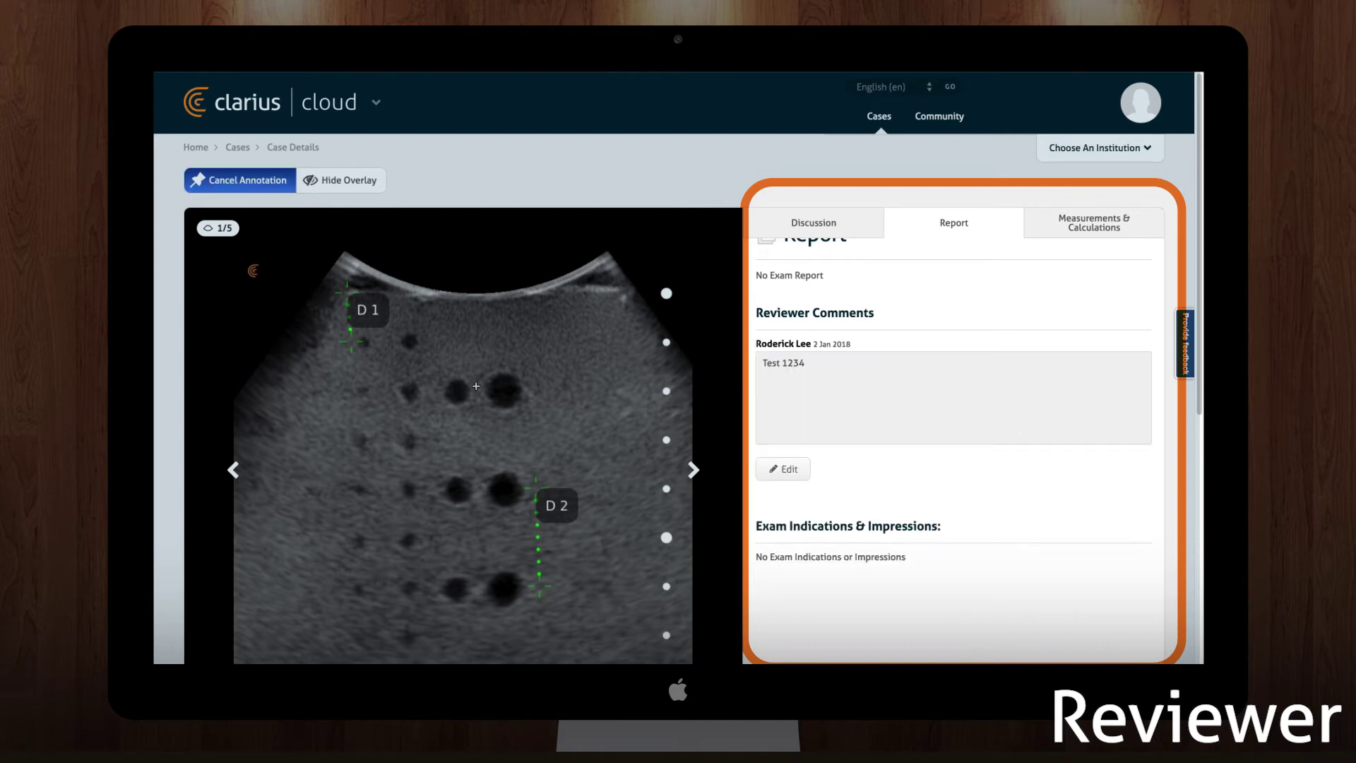
pyautogui.click(413, 393)
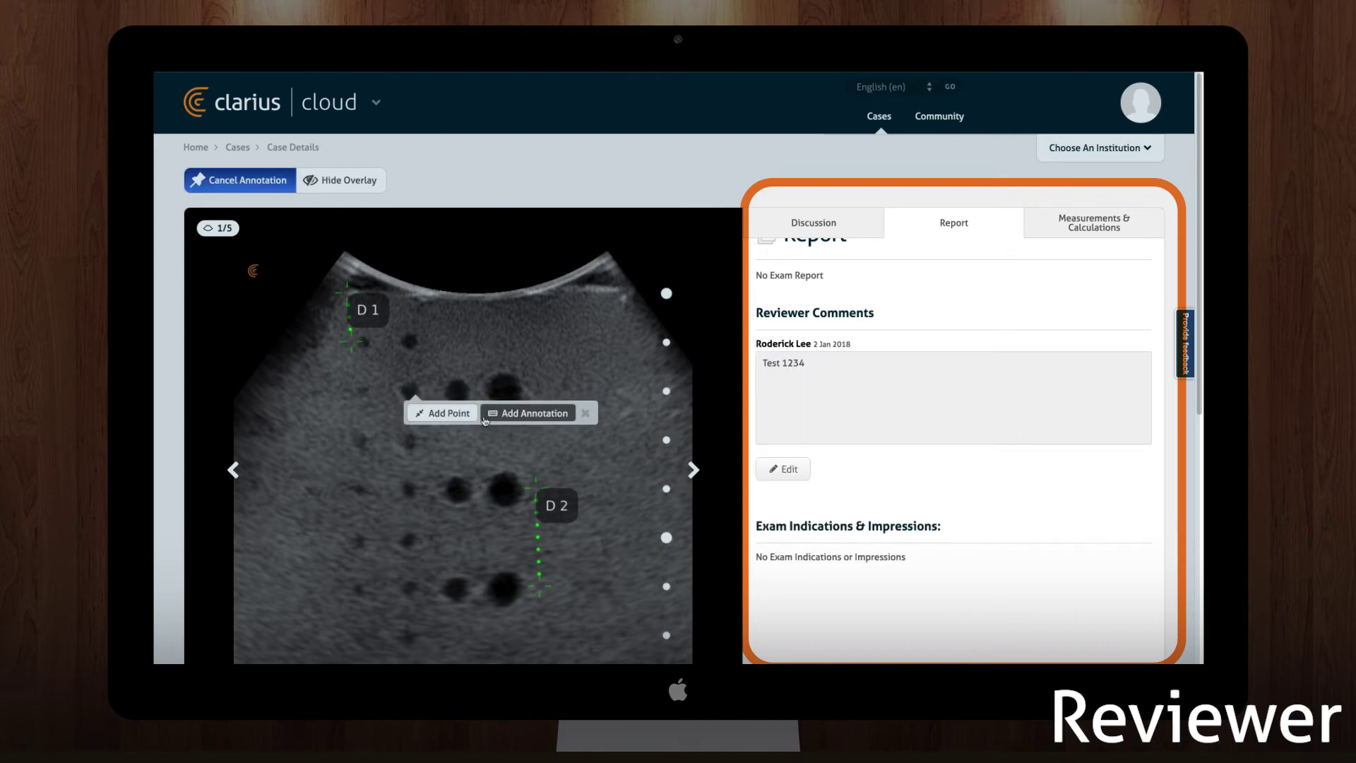
pyautogui.click(512, 413)
pyautogui.write('THIS IS THE POINT')
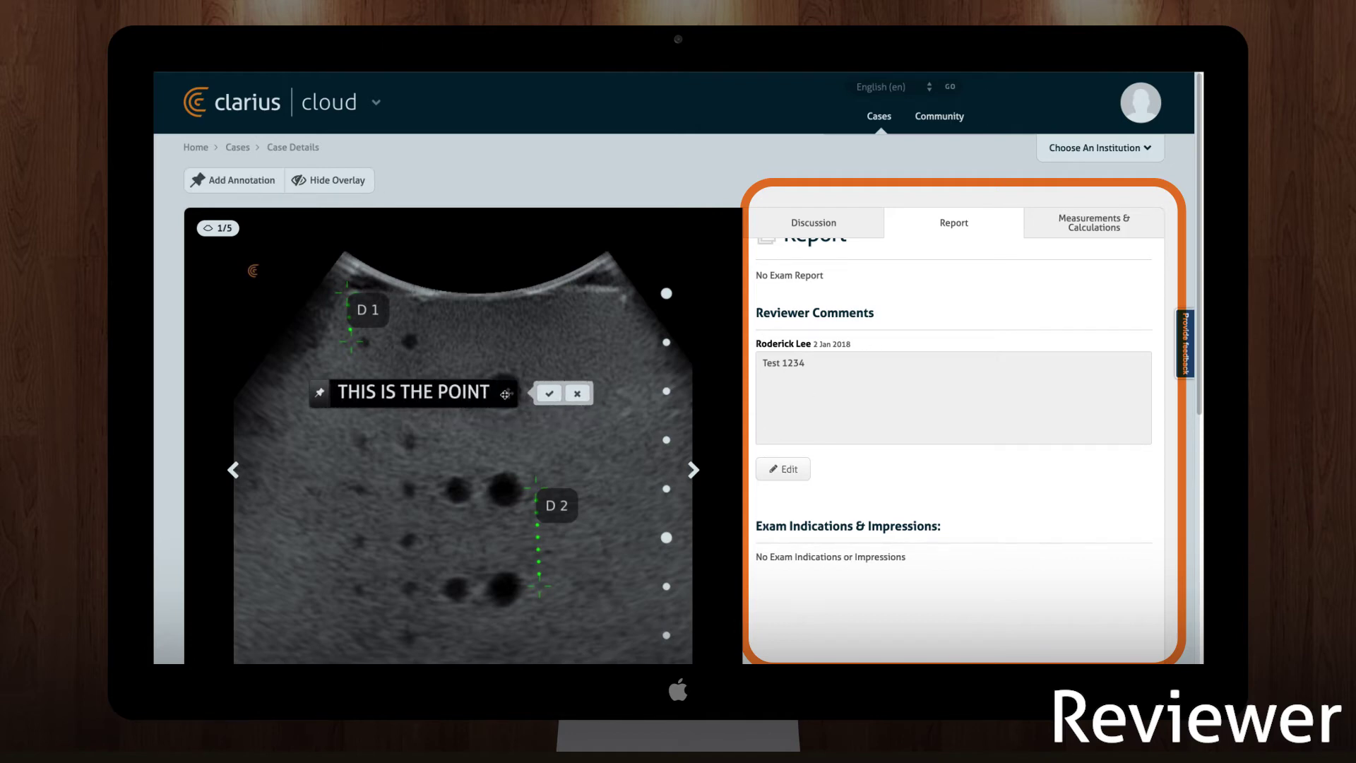
pyautogui.moveTo(508, 392); pyautogui.dragTo(597, 482)
pyautogui.moveTo(424, 417); pyautogui.dragTo(409, 393)
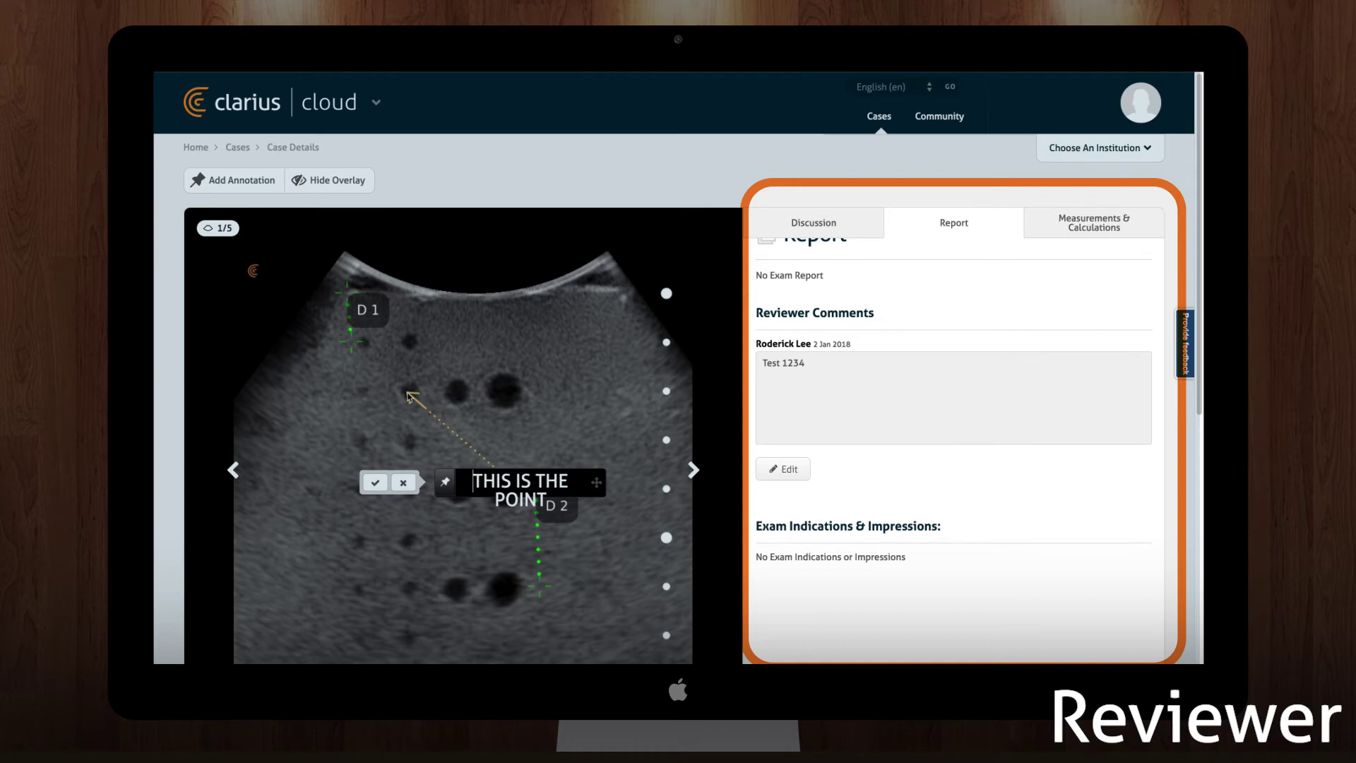
pyautogui.click(376, 482)
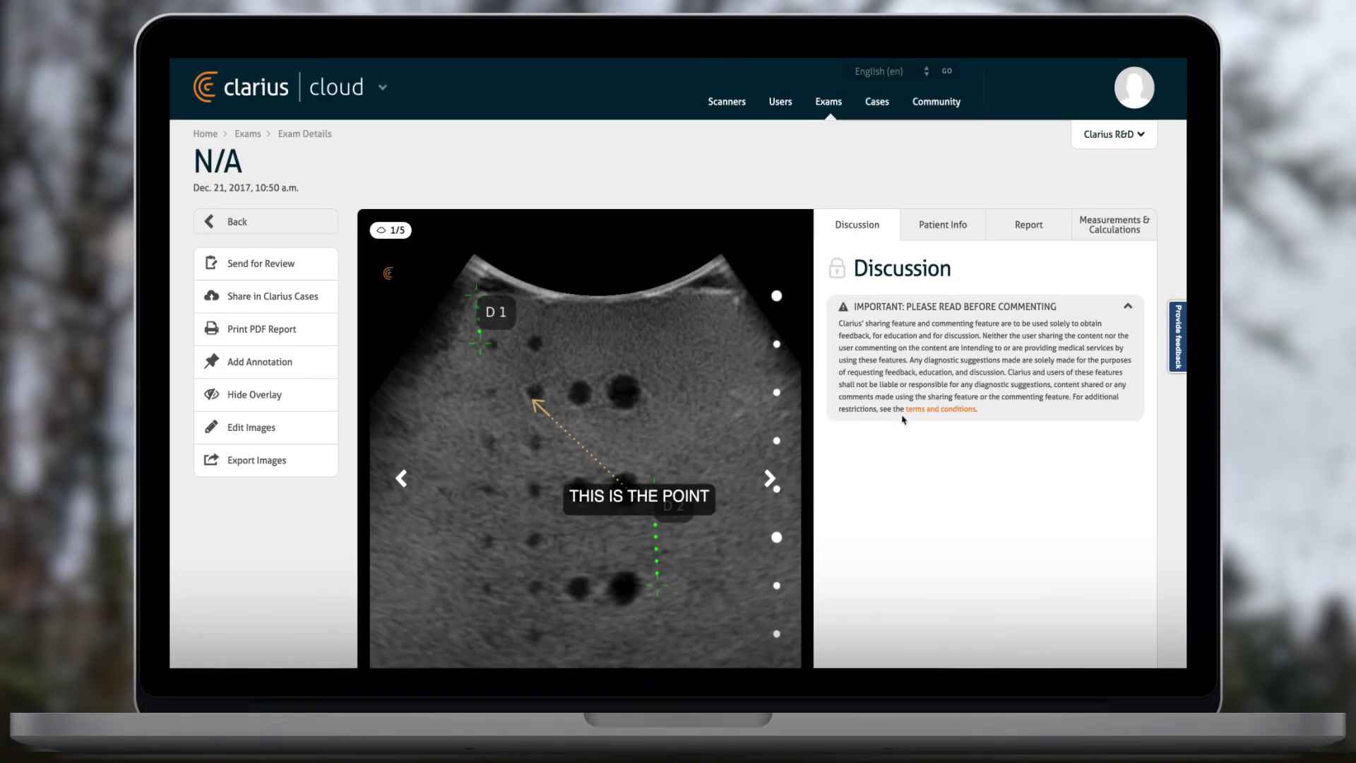
# - From the Report tab, print the PDF report with the comment, measurements & calculations and annotations included
pyautogui.scroll(-3, 905, 422)
pyautogui.scroll(3, 881, 411)
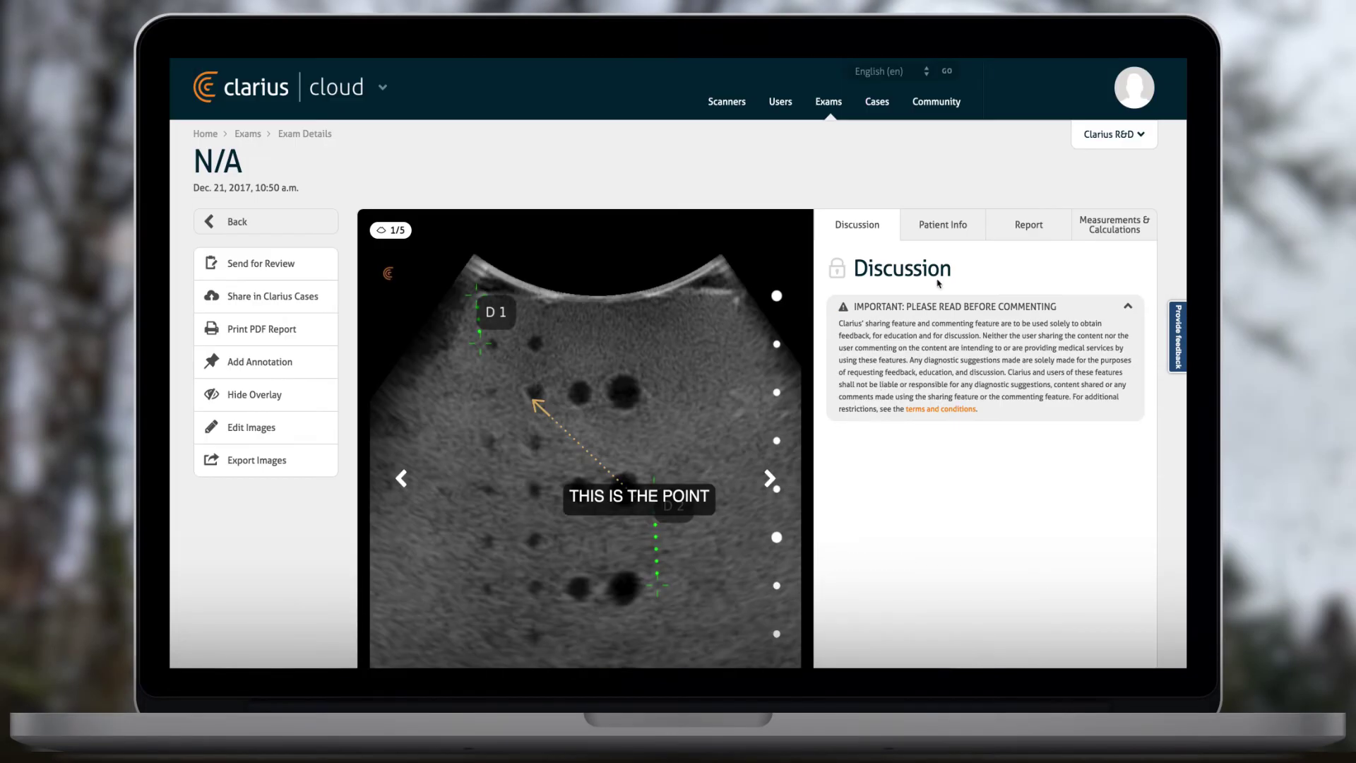
pyautogui.click(1000, 231)
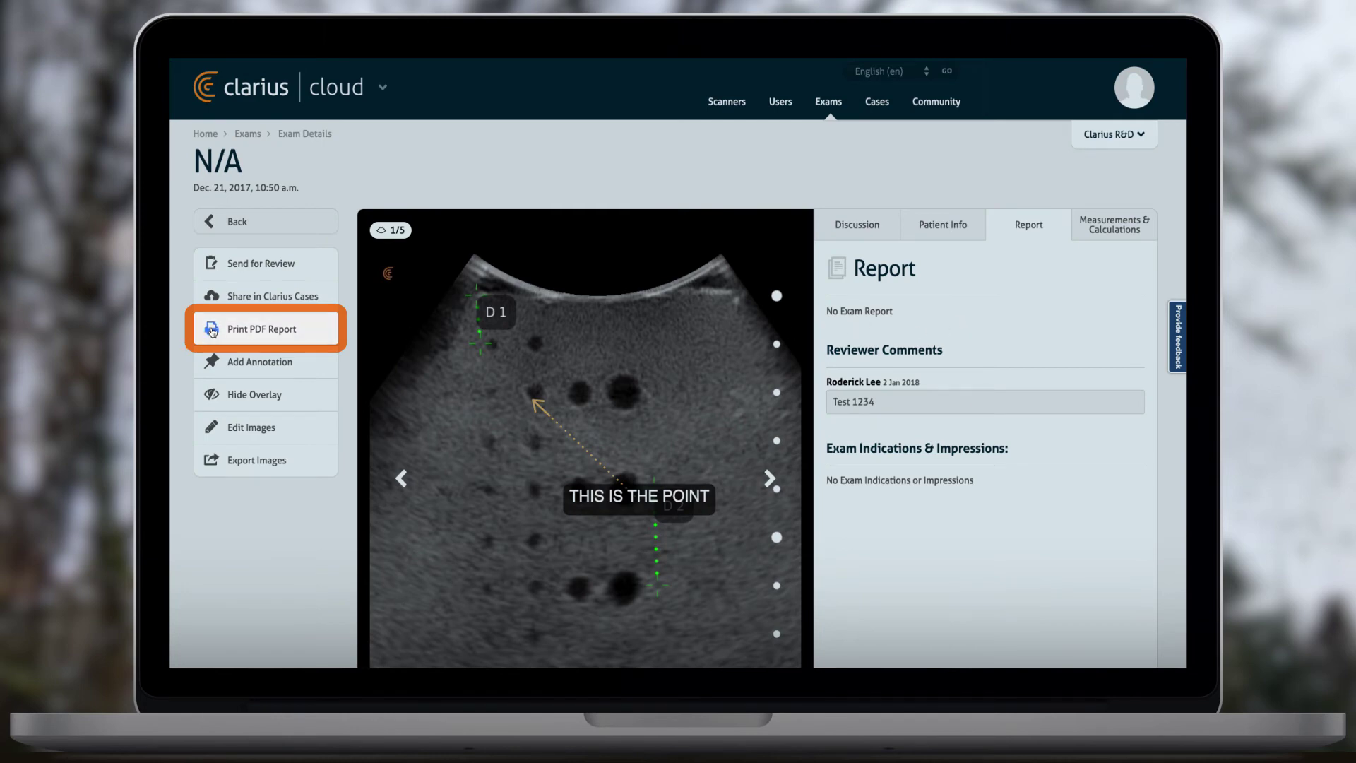
pyautogui.click(263, 330)
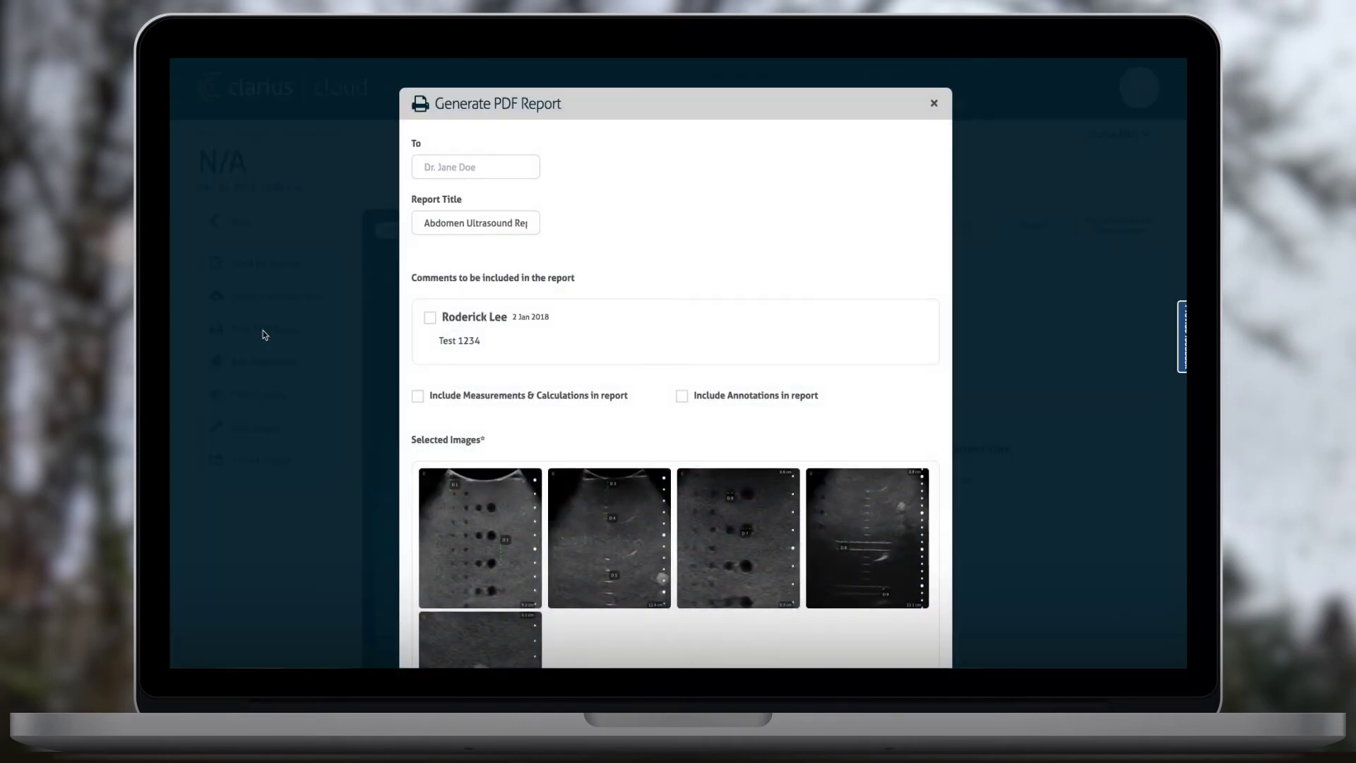
pyautogui.click(430, 319)
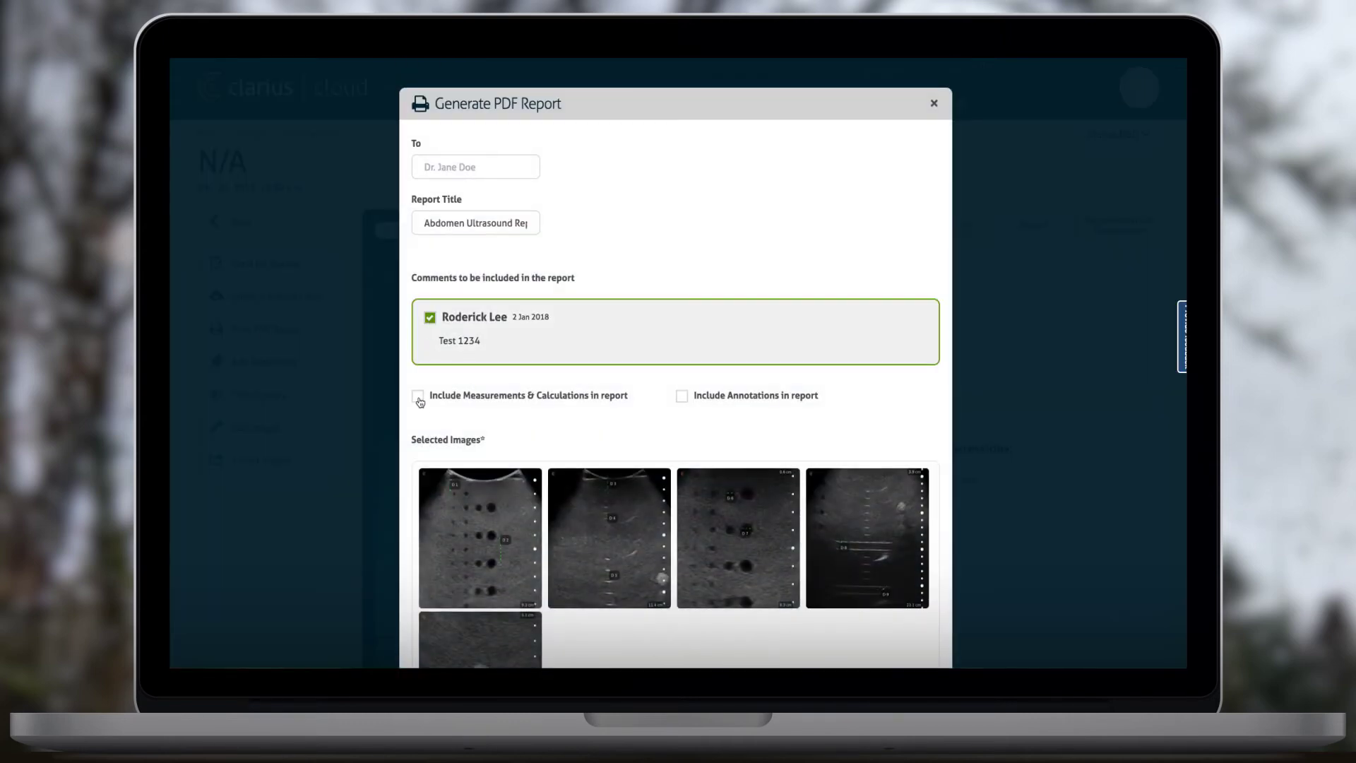
pyautogui.click(419, 400)
pyautogui.click(683, 397)
pyautogui.scroll(-5, 614, 268)
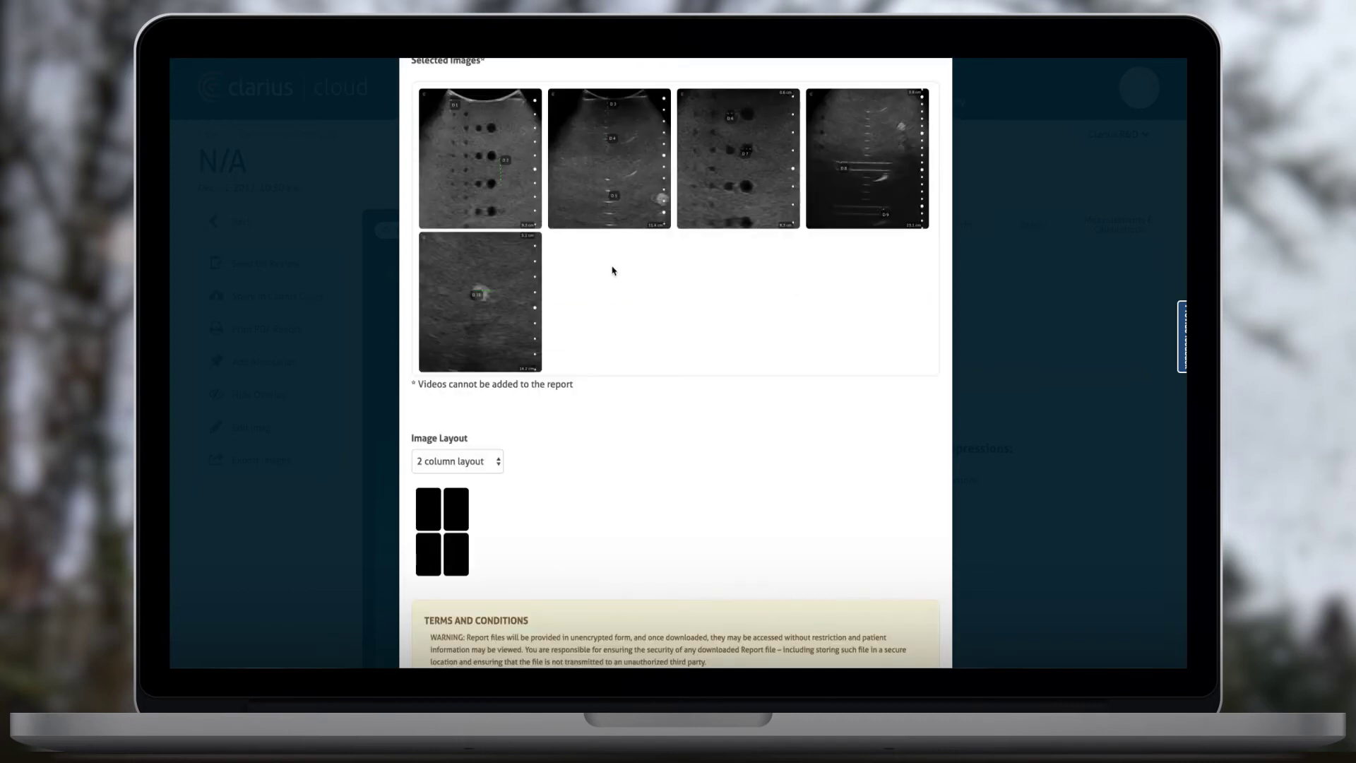
pyautogui.scroll(-3, 614, 268)
pyautogui.click(912, 598)
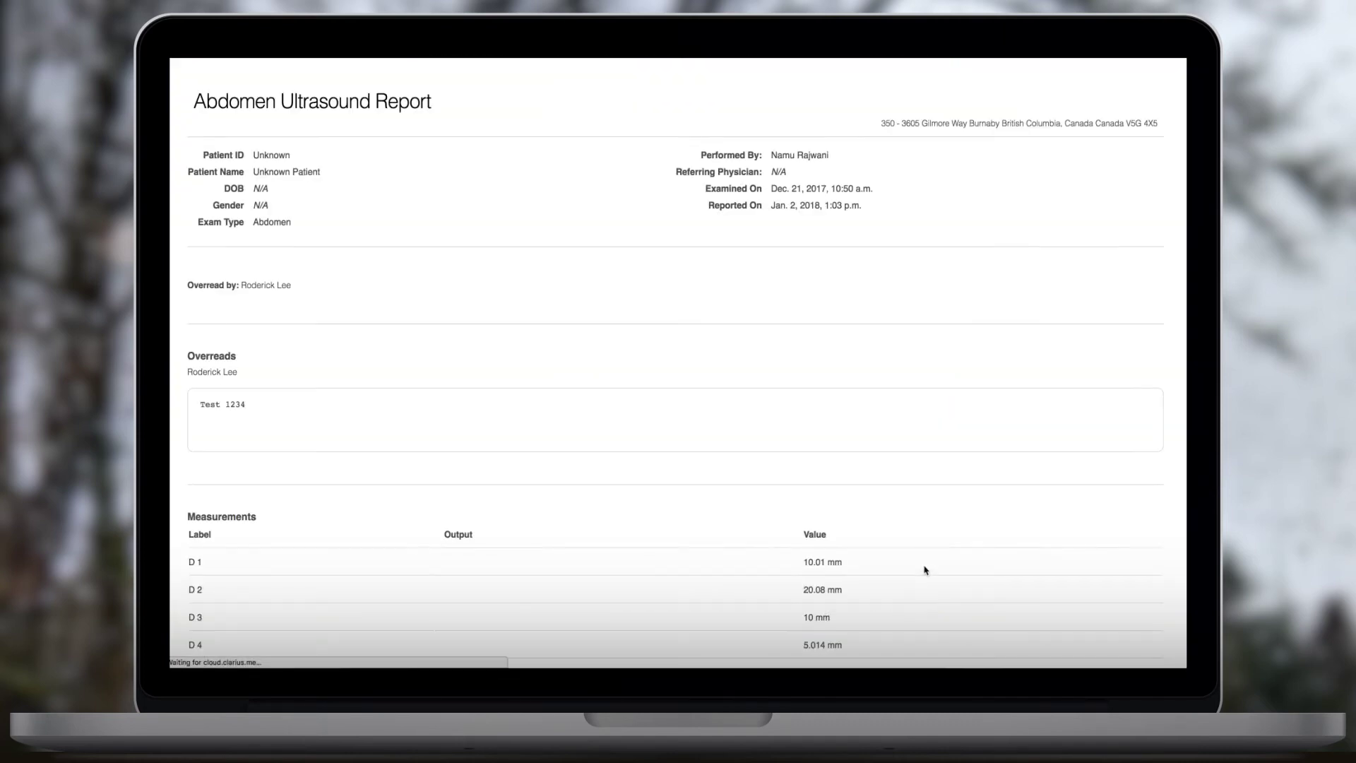
pyautogui.scroll(-5, 833, 384)
pyautogui.scroll(-5, 833, 384)
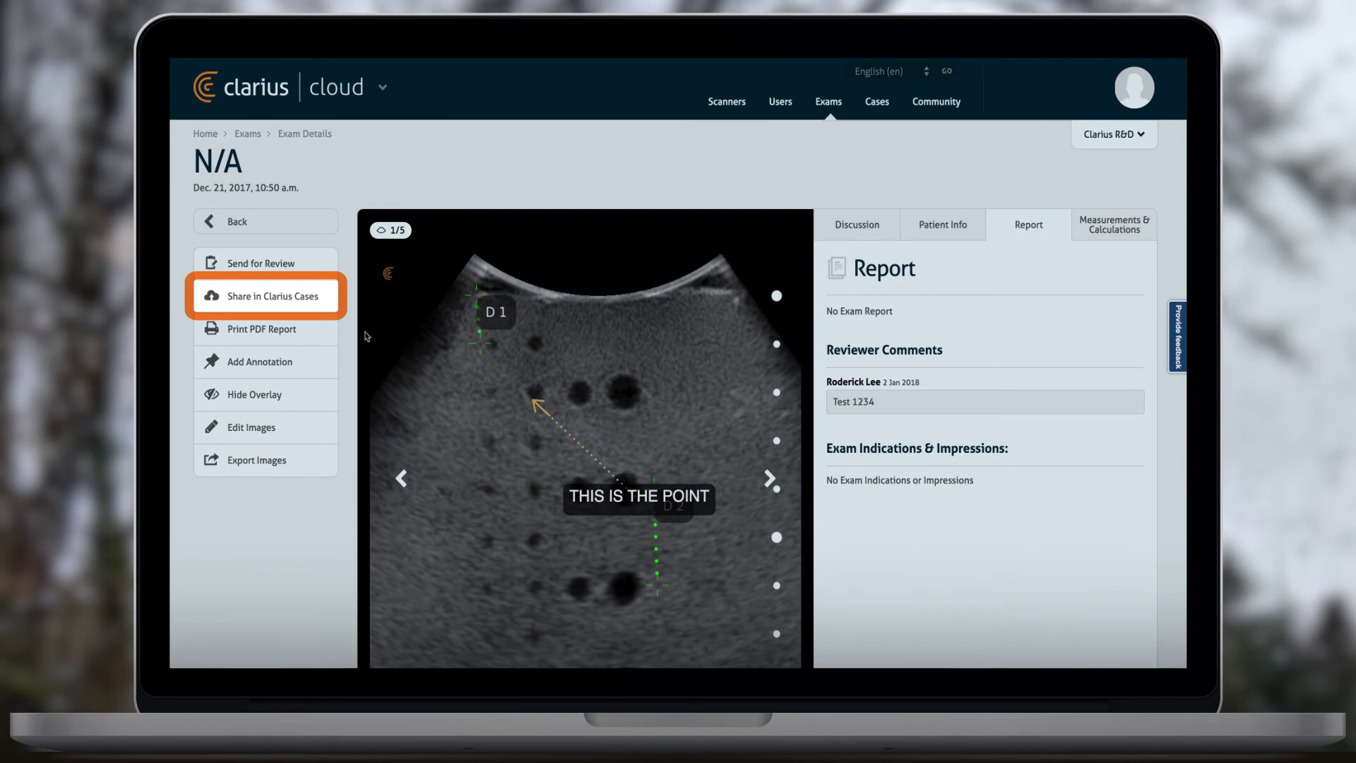
# - Share the case publicly with headline 'Clarius Cloud Demo' and a short test description
pyautogui.click(300, 296)
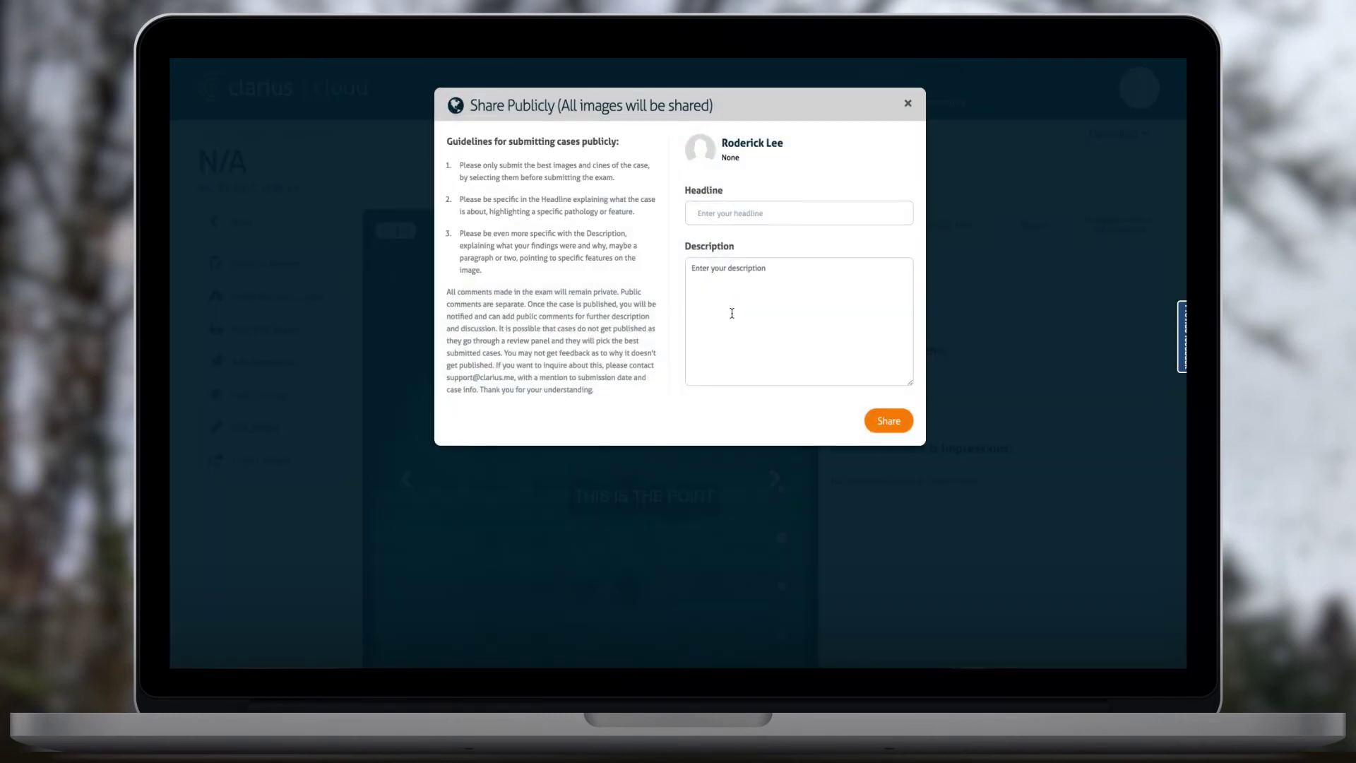
pyautogui.click(736, 214)
pyautogui.write('Clarius Cloud Demo')
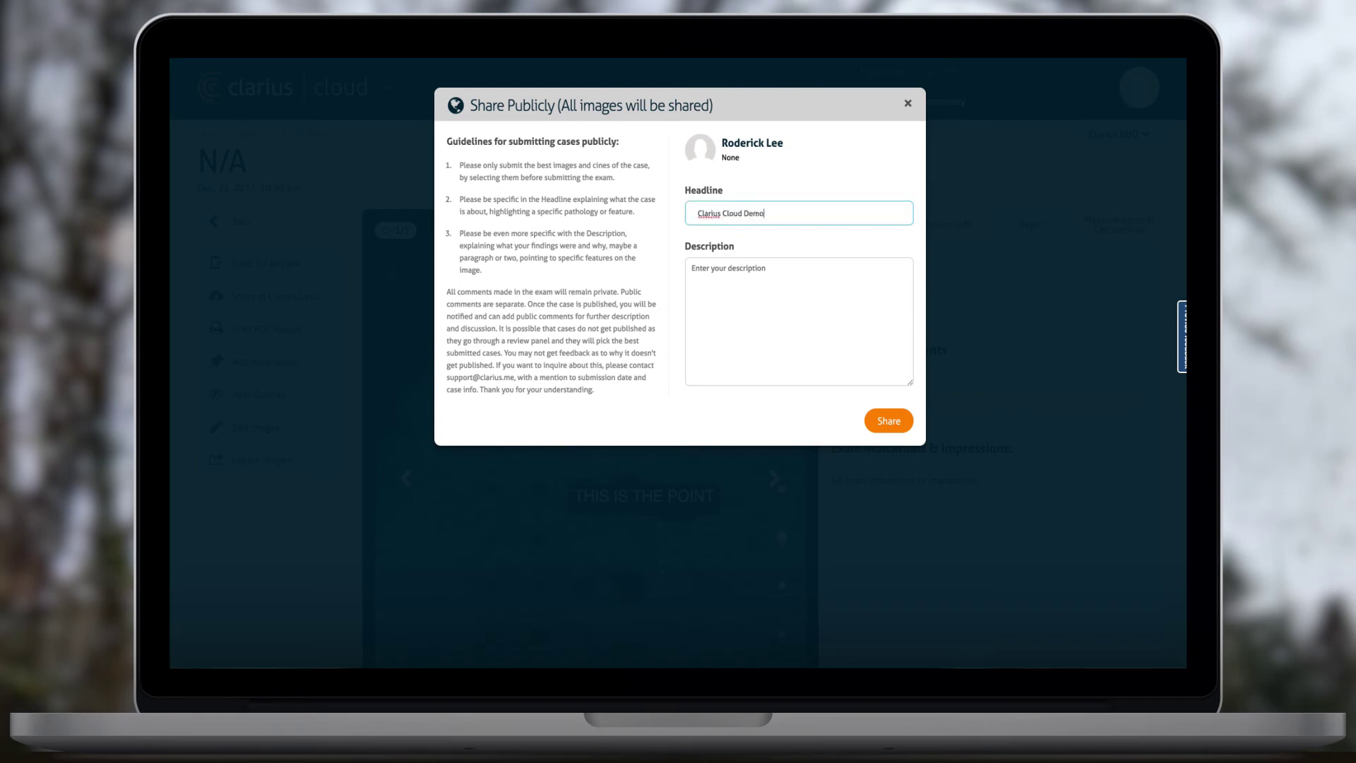
pyautogui.press('Tab')
pyautogui.write('Testin')
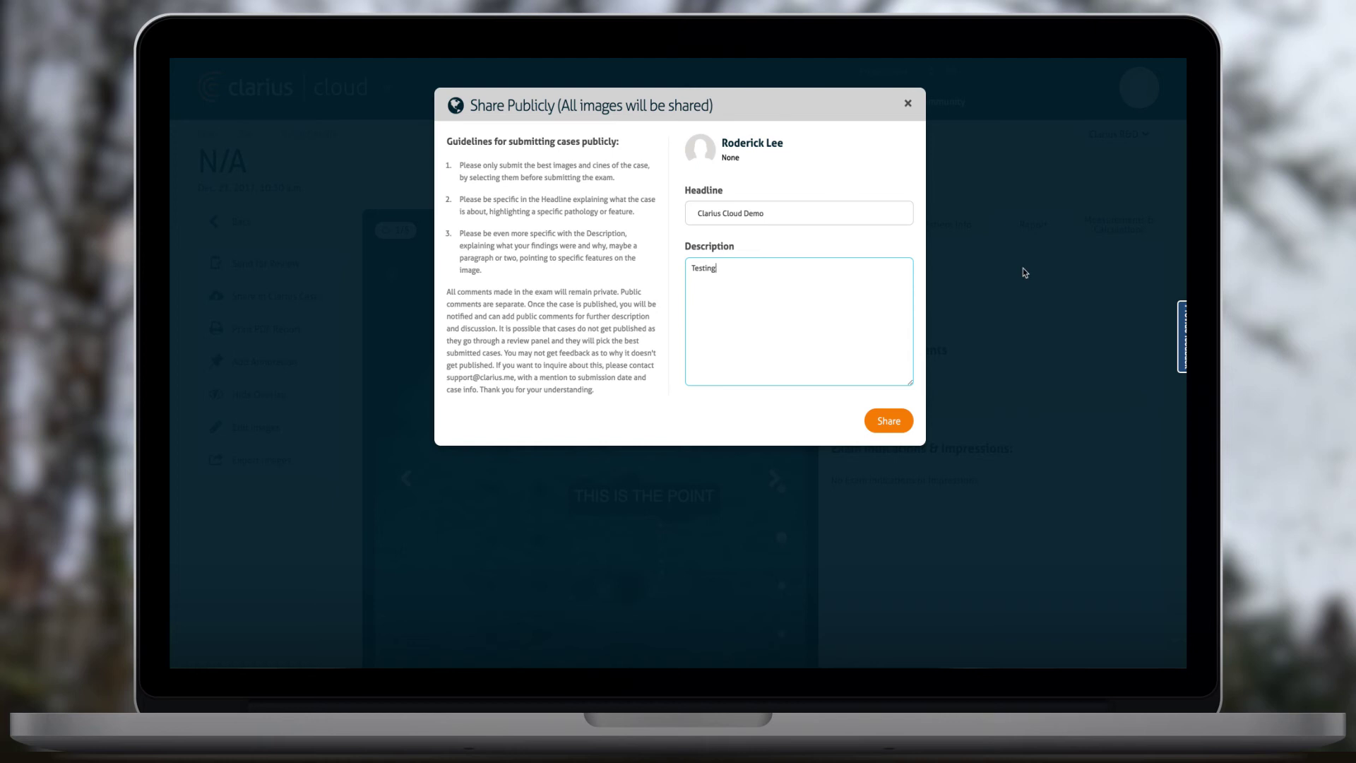
pyautogui.click(889, 430)
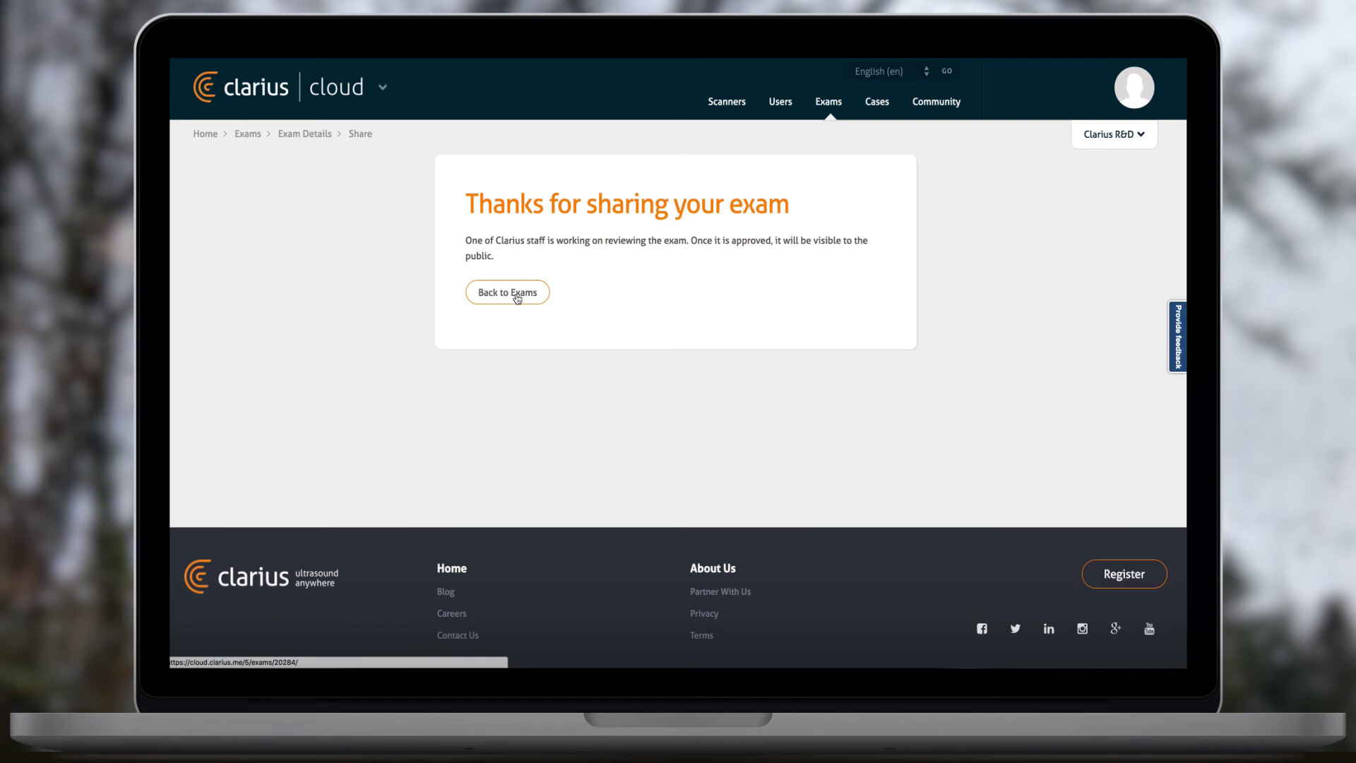
# - Go to the Clarius Cases list and scroll through the shared cases
pyautogui.click(877, 110)
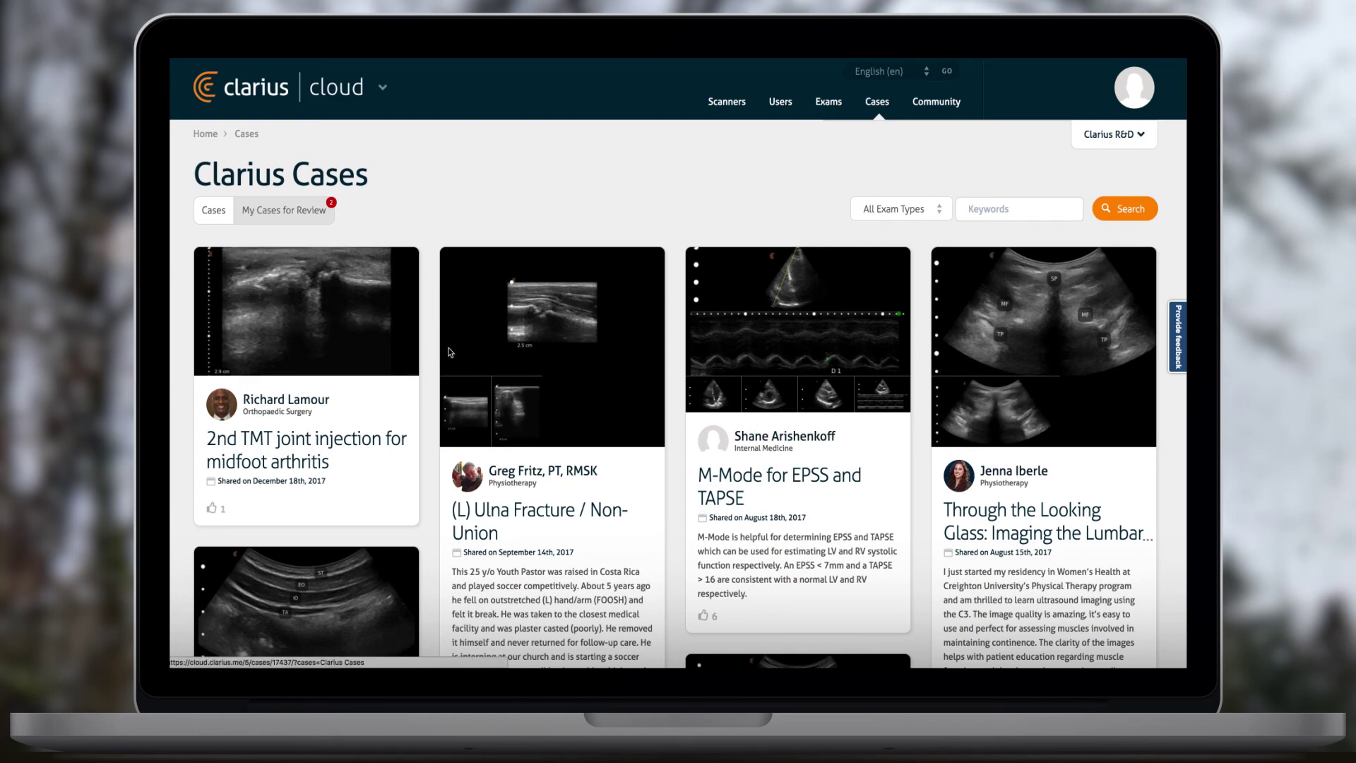
pyautogui.scroll(-5, 450, 352)
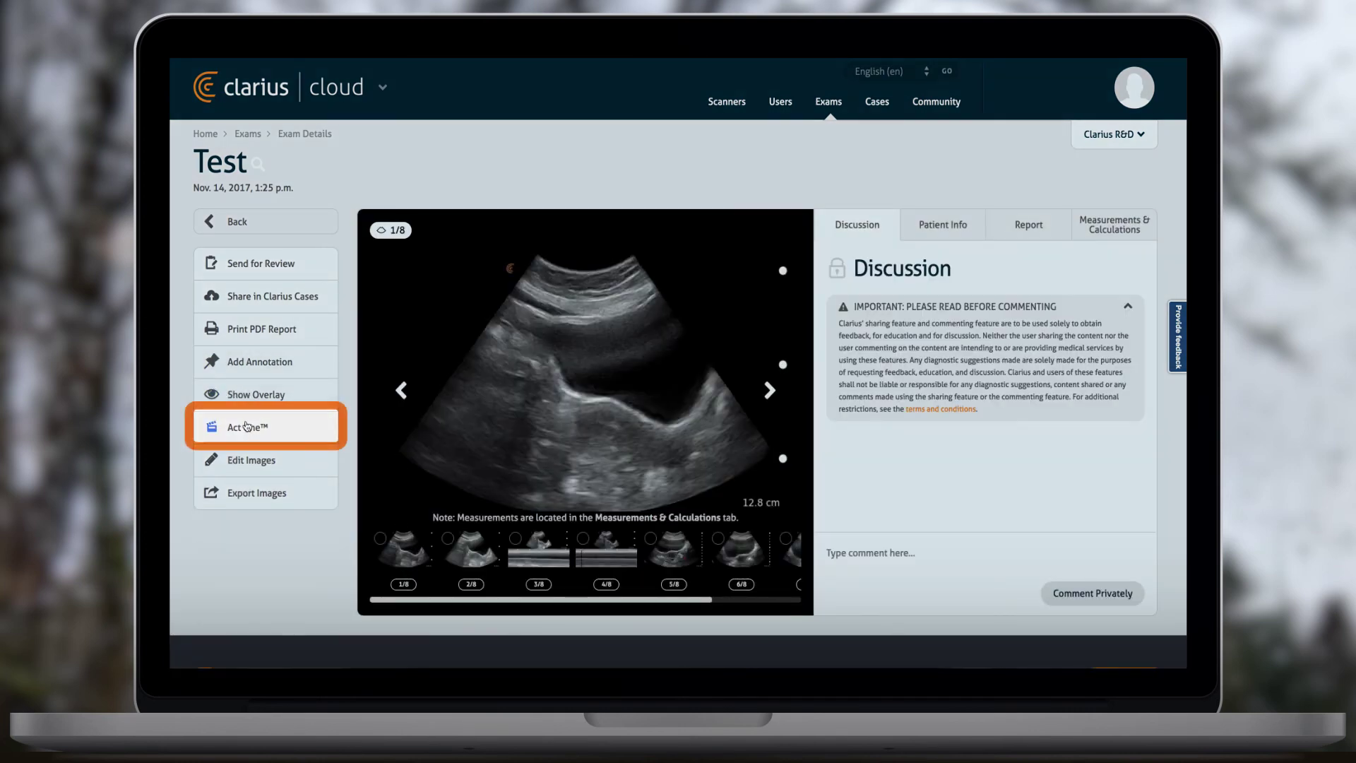
# - Create the Act One movie 'Welcome to the World' from 8 images, addressed to the recipient's e-mail
pyautogui.click(247, 426)
pyautogui.click(561, 331)
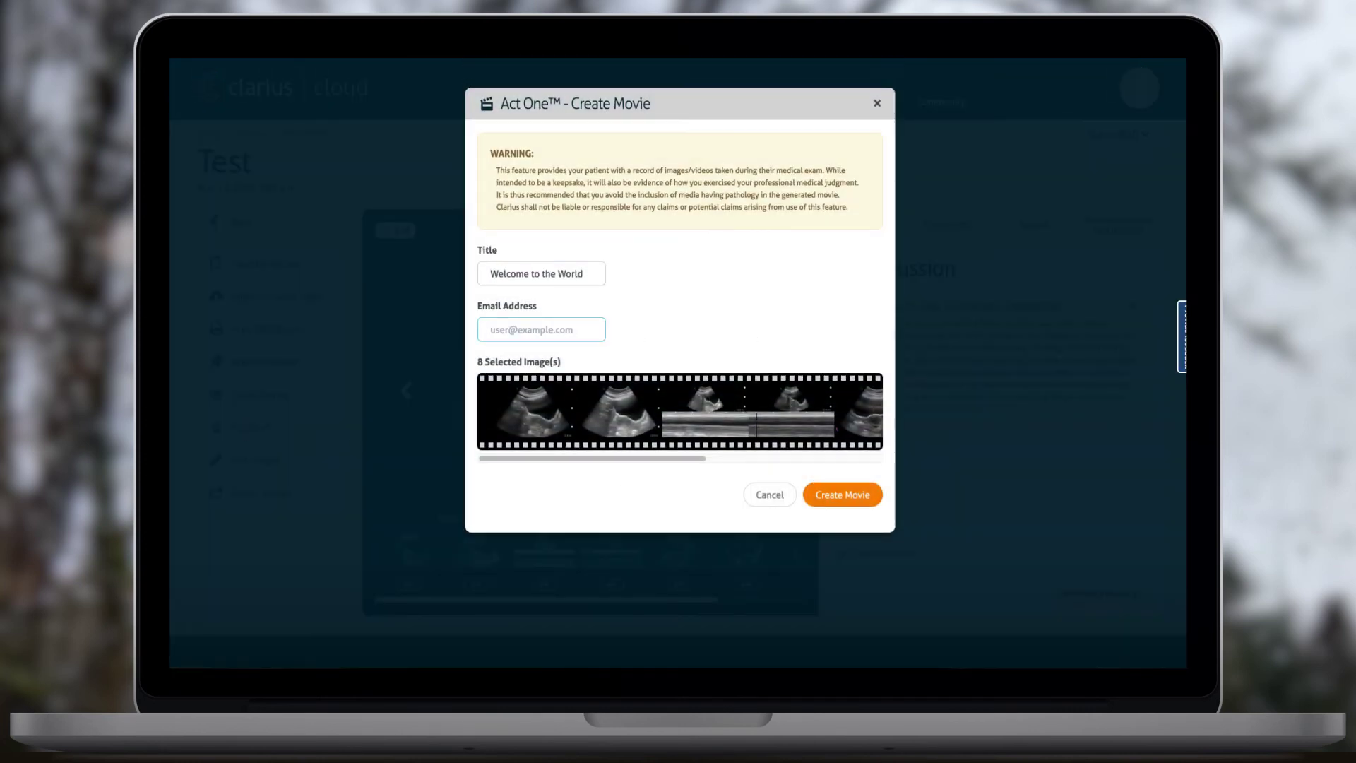
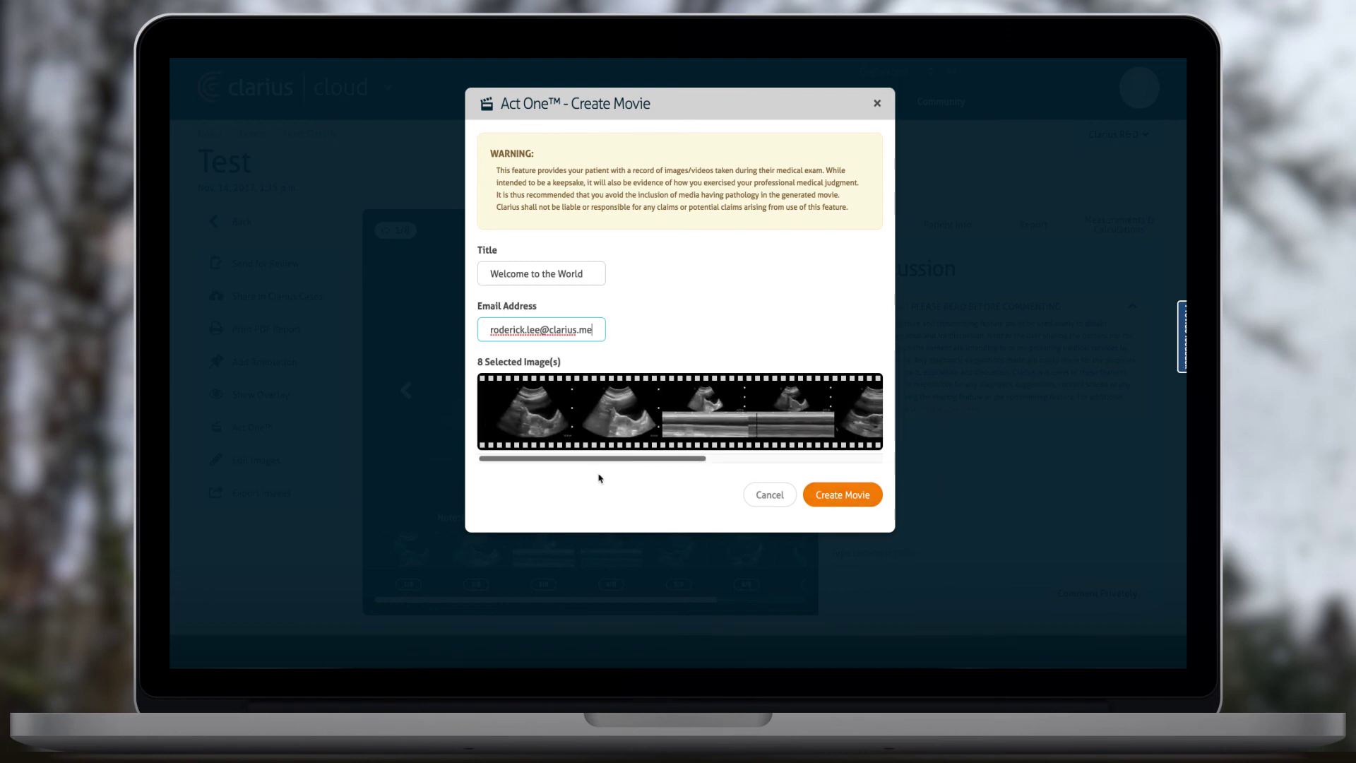
pyautogui.click(837, 496)
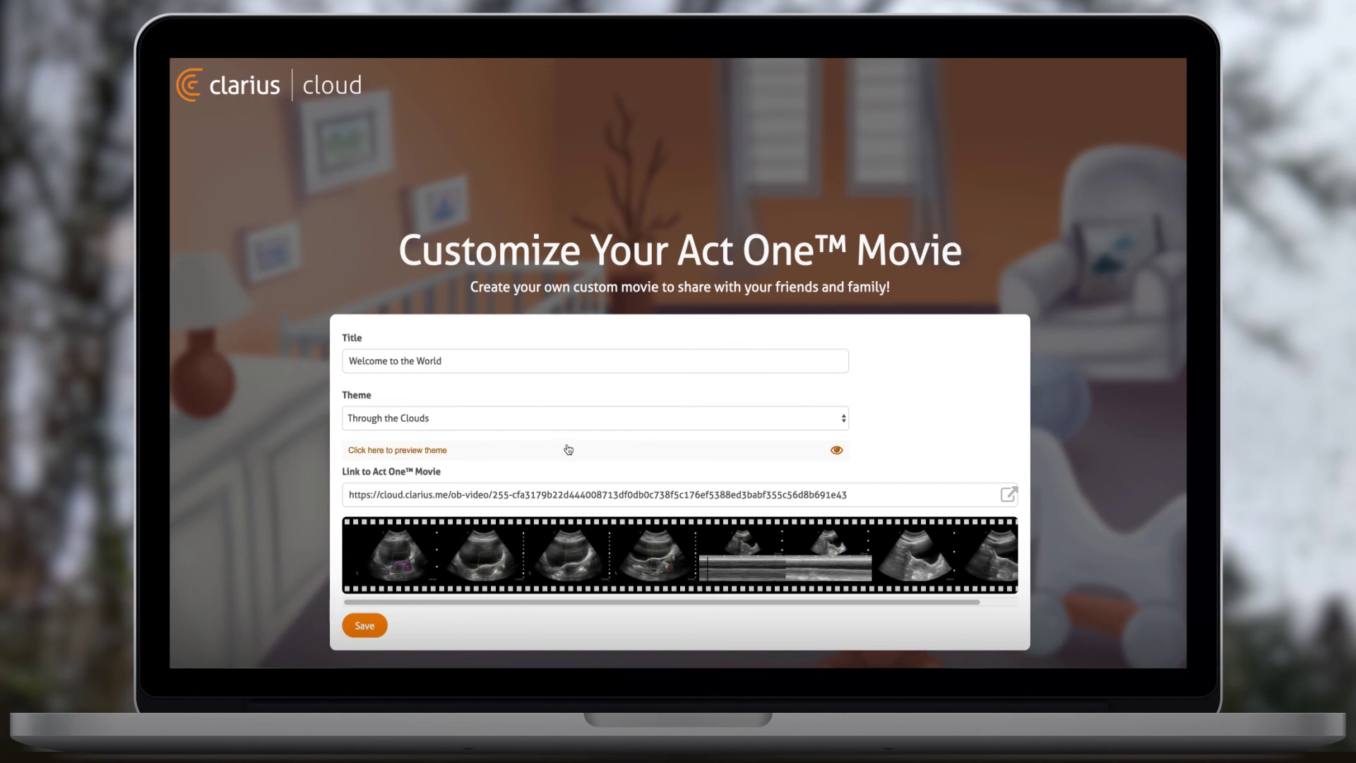
# - Preview the movie themes Space Odyssey, Under the Sea, Through the Clouds and African Safari
pyautogui.click(563, 445)
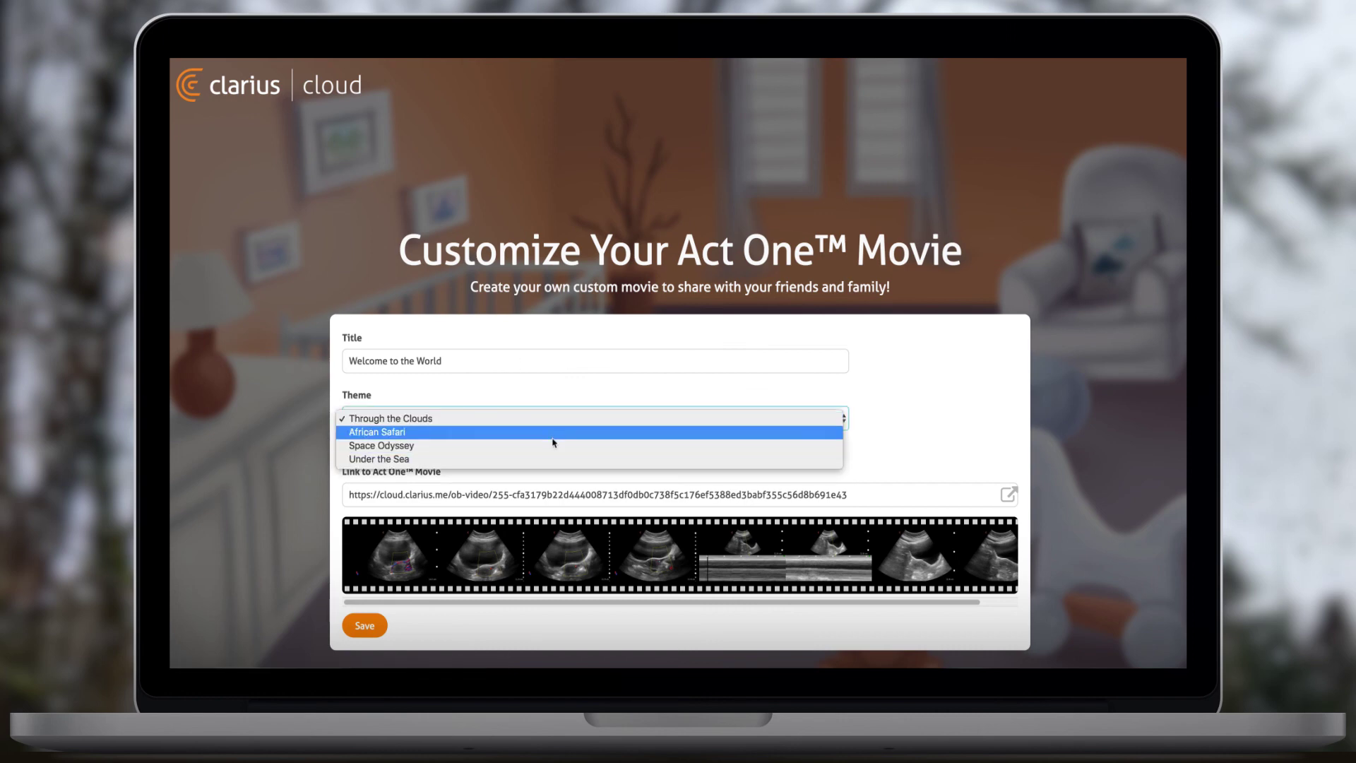
pyautogui.click(466, 445)
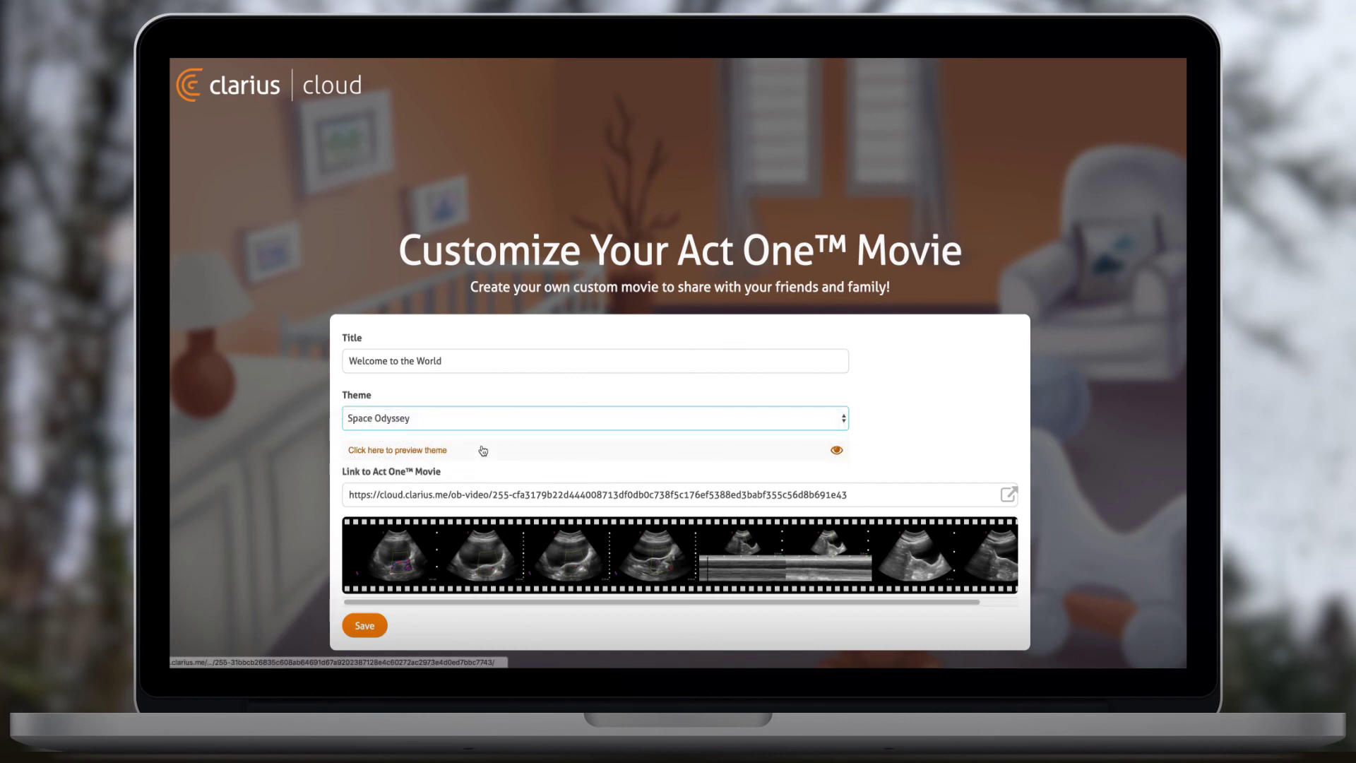
pyautogui.click(423, 452)
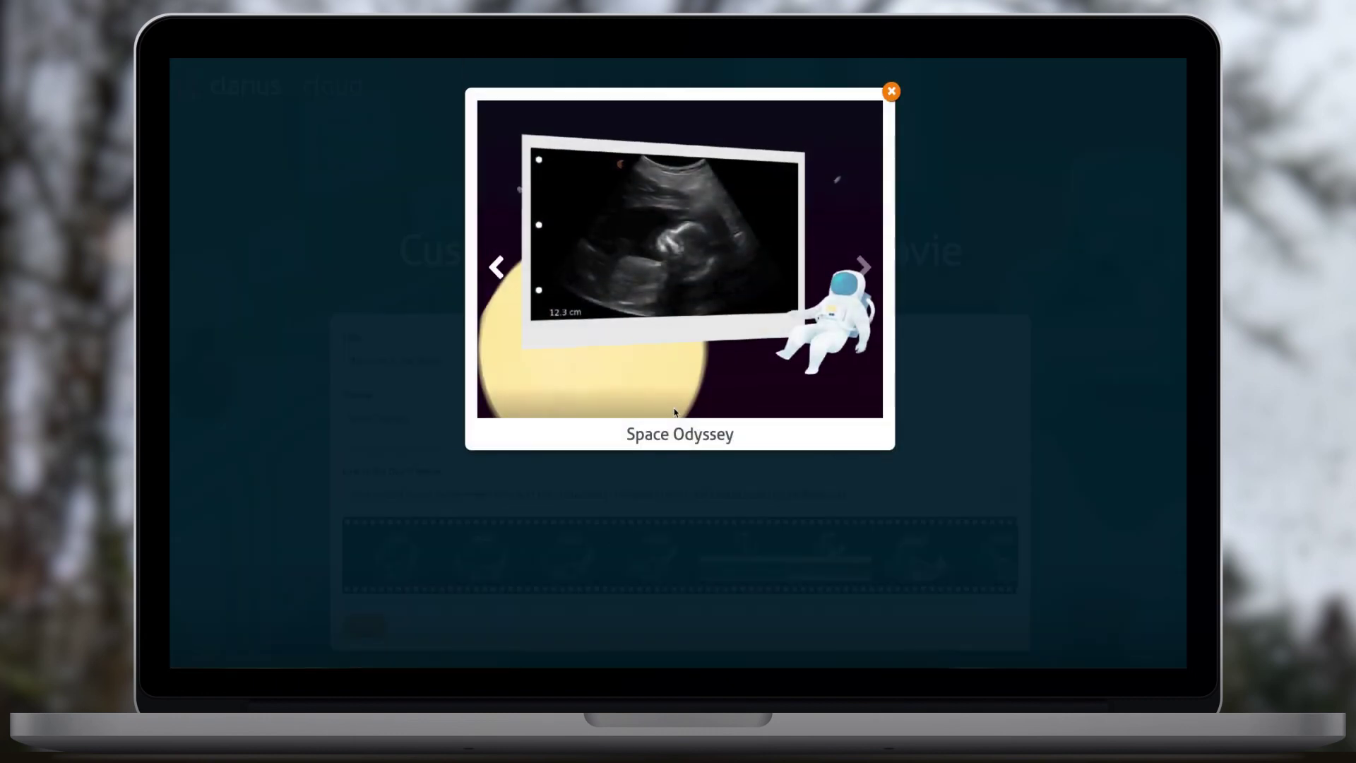
pyautogui.click(863, 269)
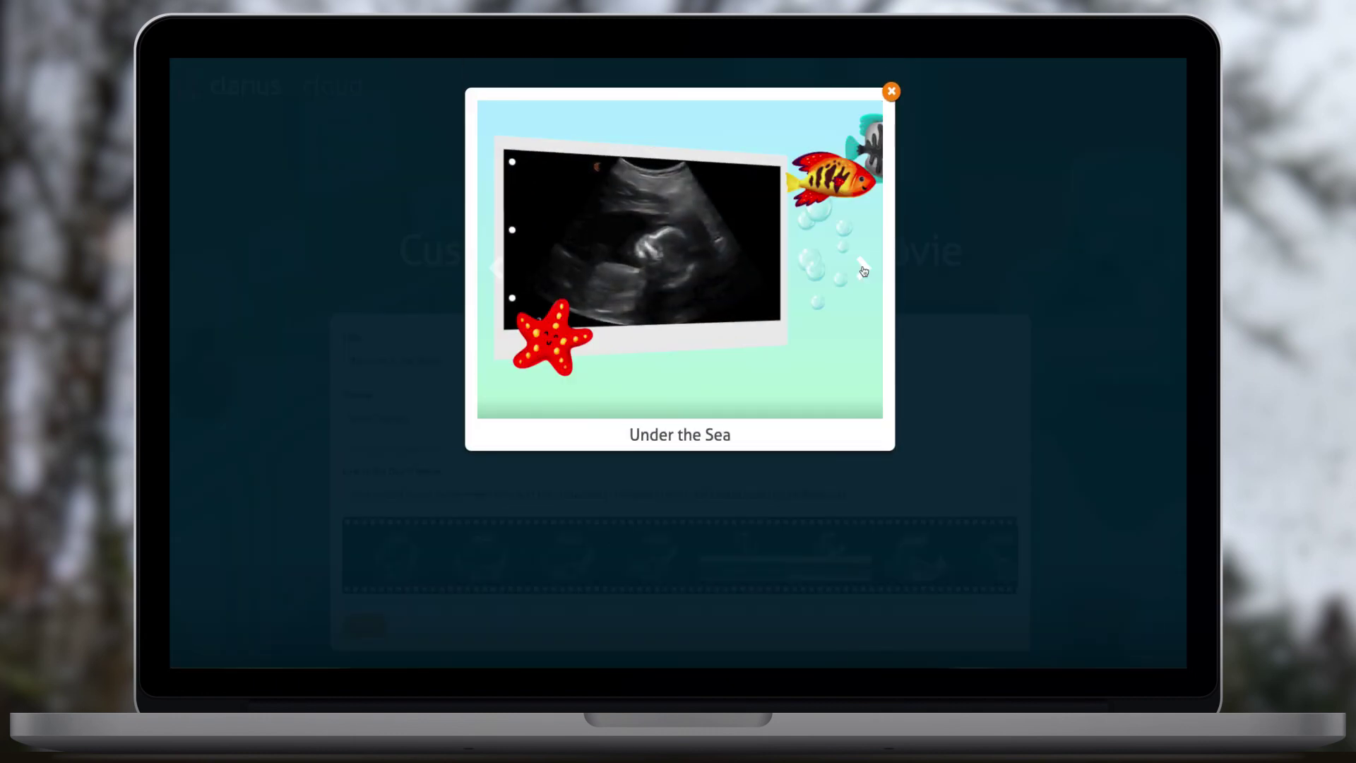
pyautogui.click(863, 268)
pyautogui.click(863, 268)
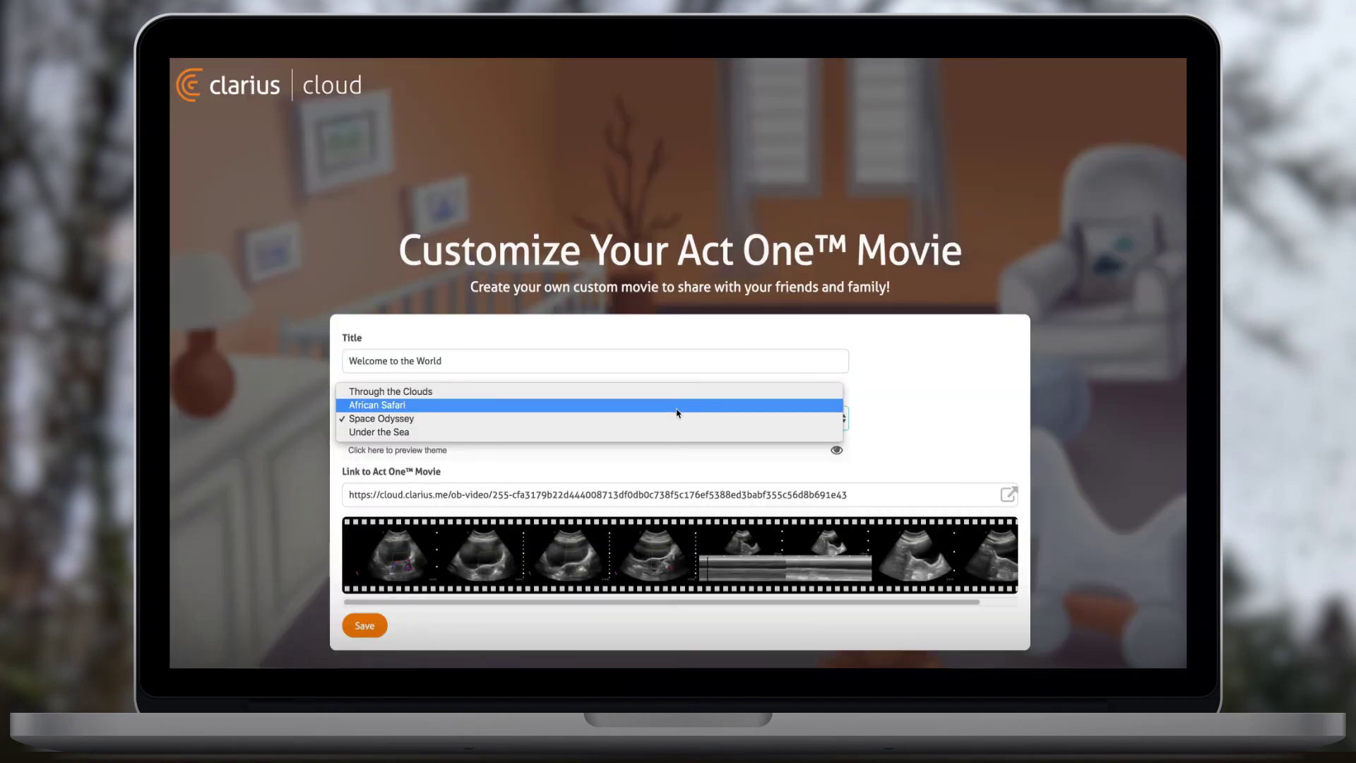
# - Try African Safari, then settle on Space Odyssey and play the movie
pyautogui.click(677, 406)
pyautogui.click(559, 430)
pyautogui.click(546, 433)
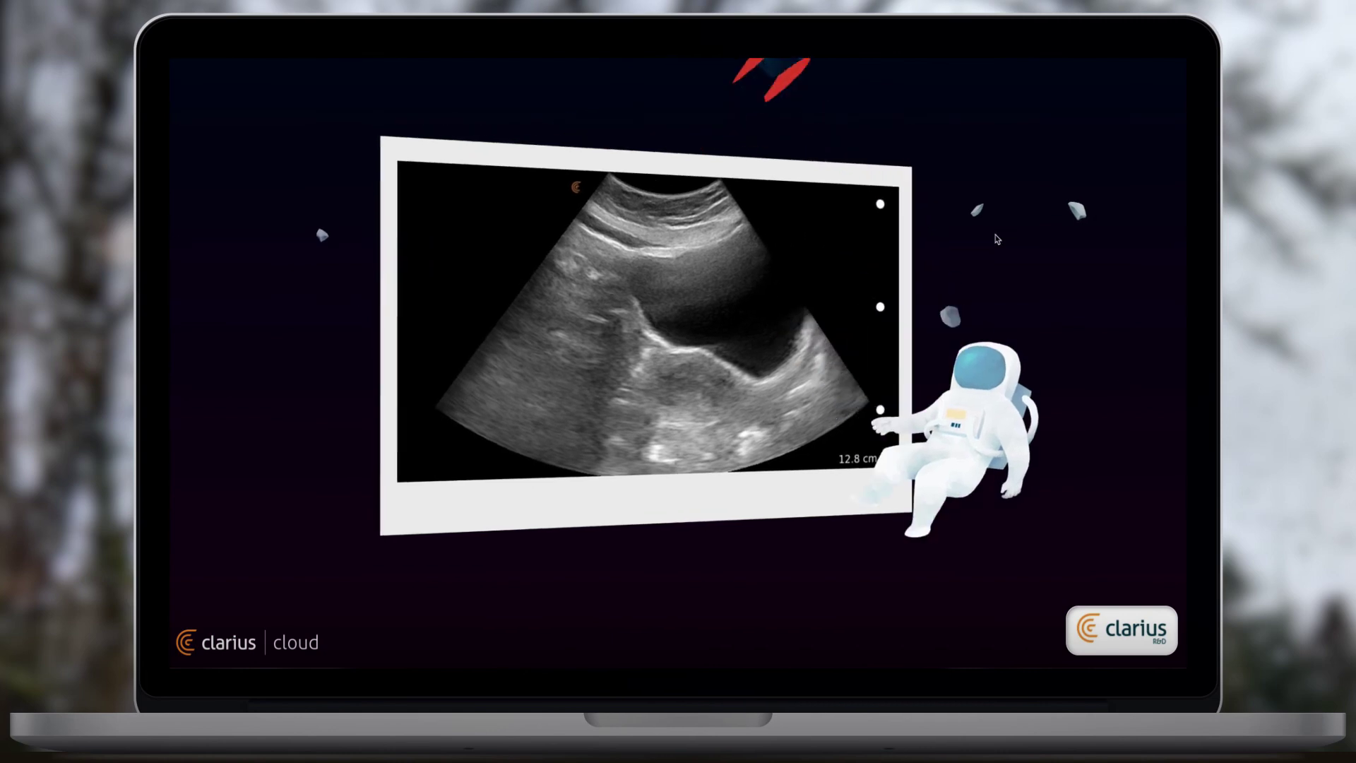